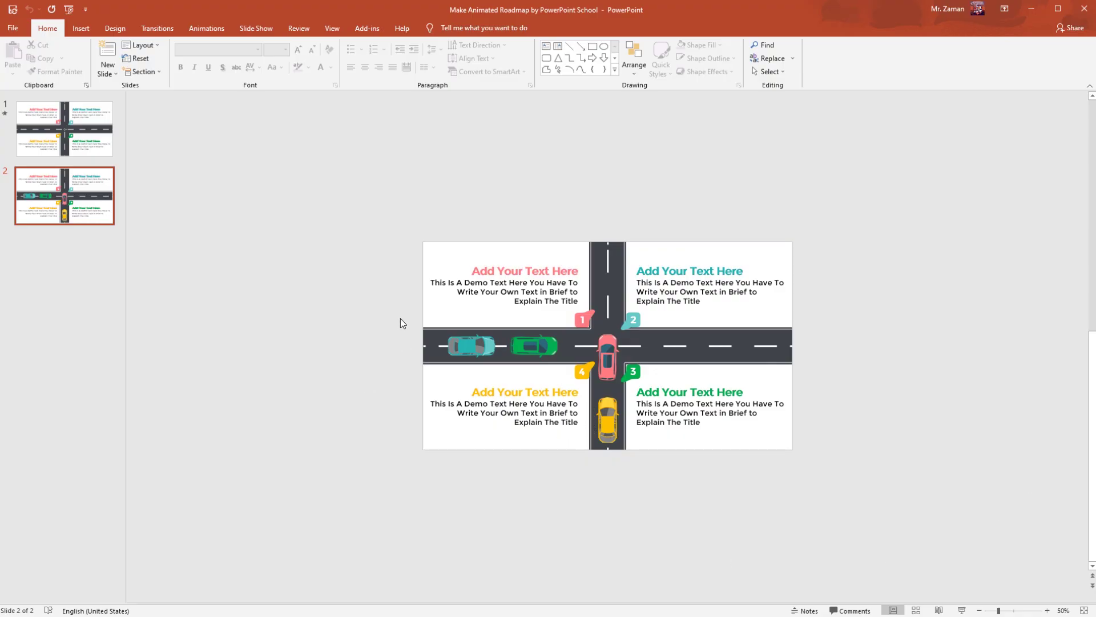
Step: Move the teal and green cars off the slide's left edge and the pink and yellow cars below it
{"action": "mouse_move", "coordinate": [400, 311]}
{"action": "left_mouse_down"}
{"action": "mouse_move", "coordinate": [569, 369]}
{"action": "mouse_move", "coordinate": [526, 349]}
{"action": "mouse_move", "coordinate": [403, 362]}
{"action": "left_mouse_up"}
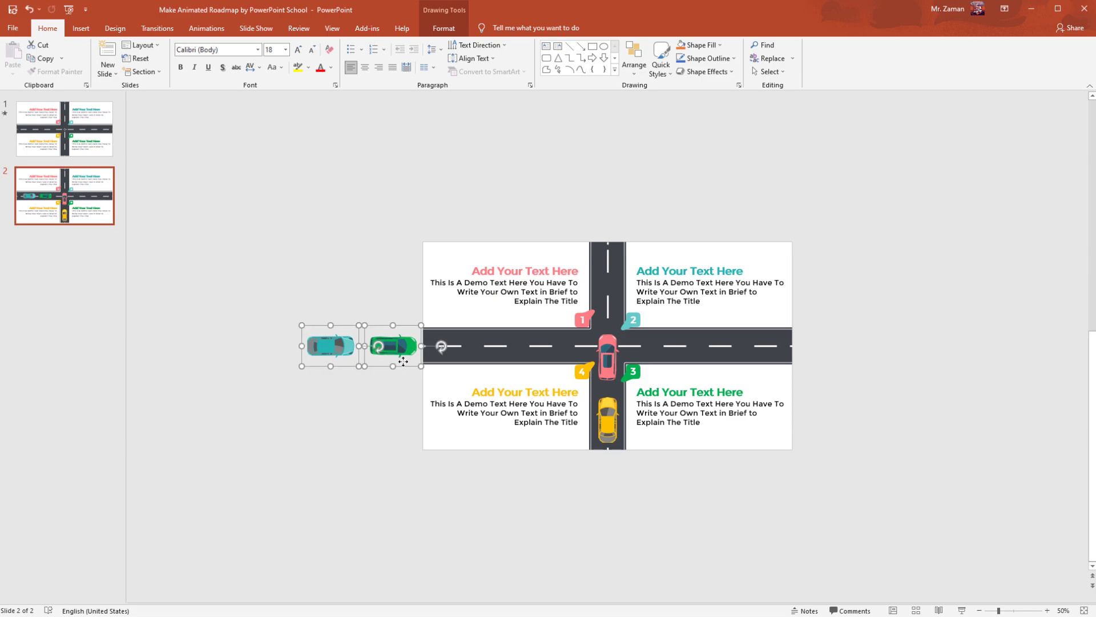
{"action": "left_click", "coordinate": [609, 360]}
{"action": "left_click", "coordinate": [609, 411], "text": "shift"}
{"action": "left_click_drag", "start_coordinate": [609, 420], "coordinate": [609, 535]}
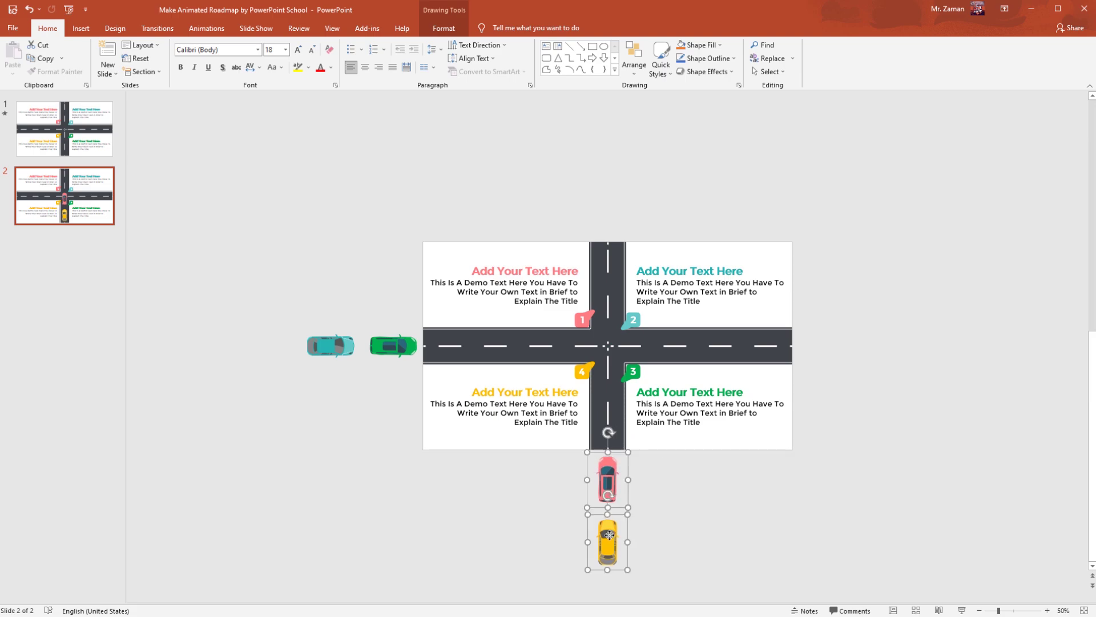
{"action": "left_click", "coordinate": [732, 530]}
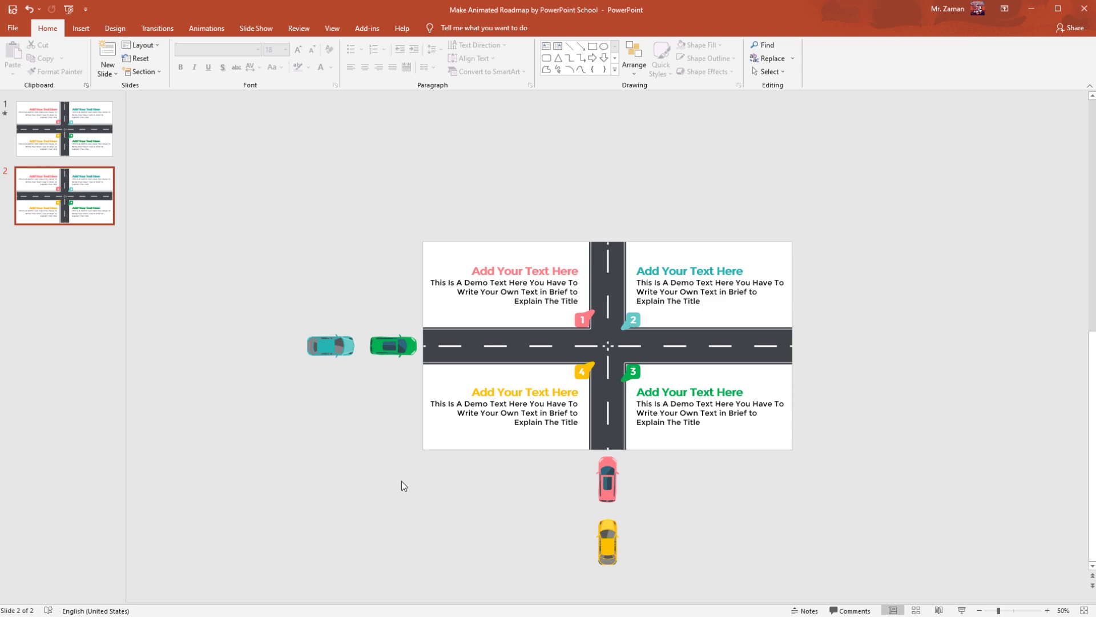
Step: With the green car selected, open the Animation Pane and the full Add Animation effects list
{"action": "left_click", "coordinate": [398, 346]}
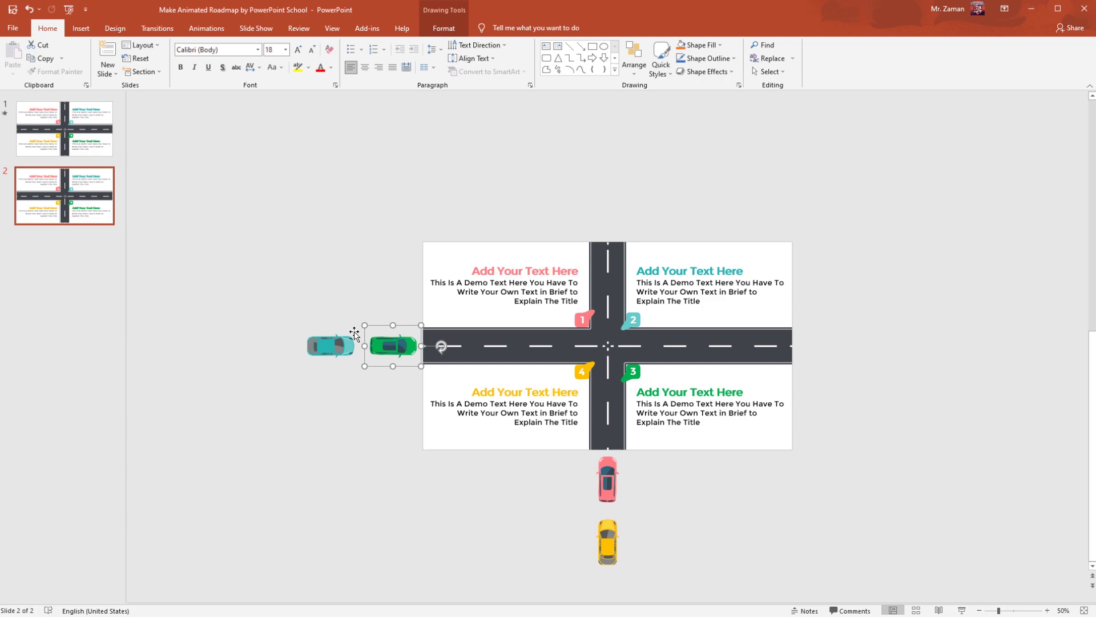
{"action": "left_click", "coordinate": [209, 30]}
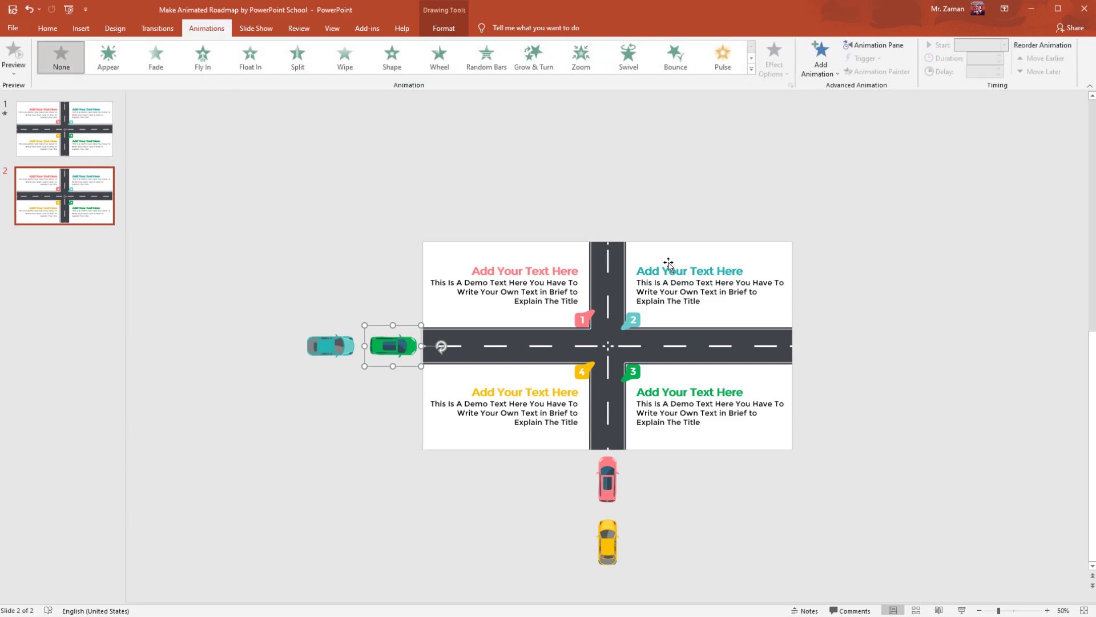
{"action": "left_click", "coordinate": [874, 45]}
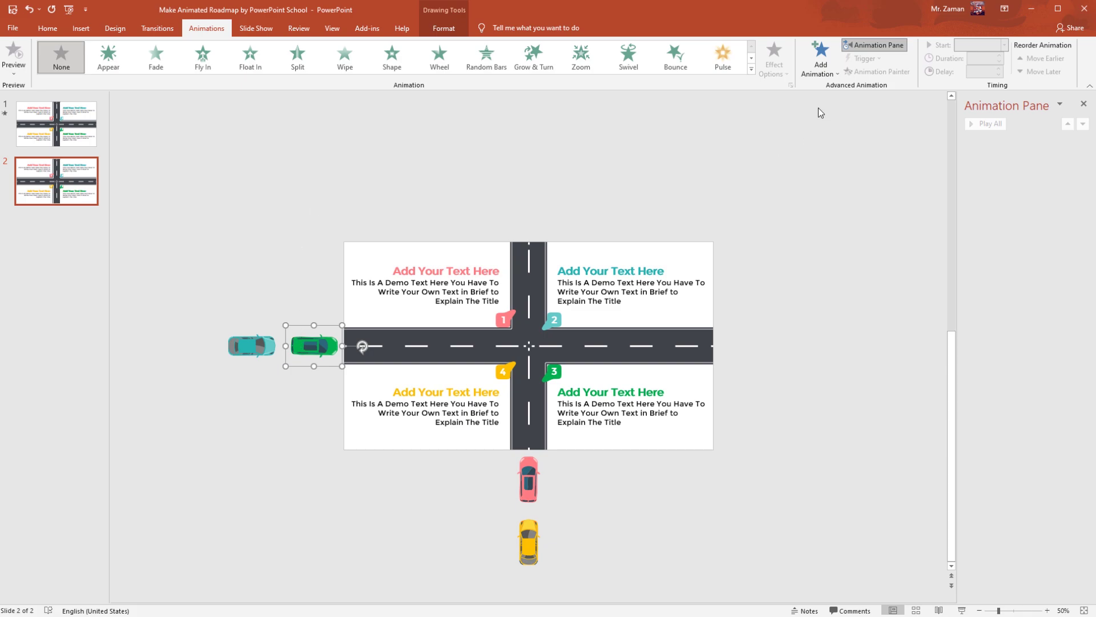
{"action": "left_click", "coordinate": [822, 66]}
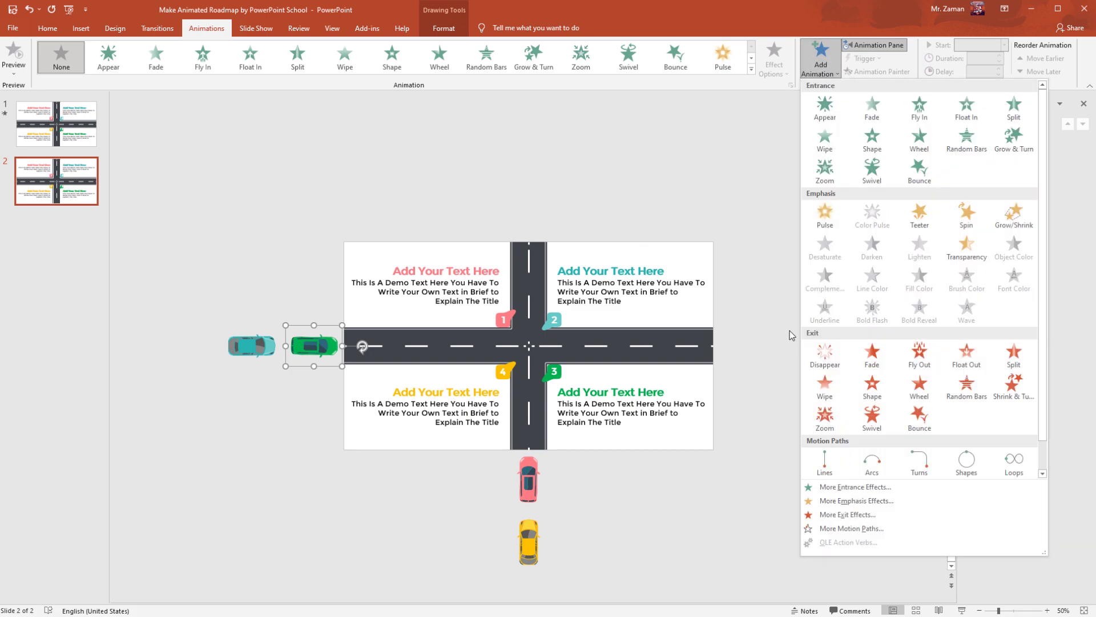
{"action": "scroll", "coordinate": [824, 452], "scroll_direction": "down", "scroll_amount": 1}
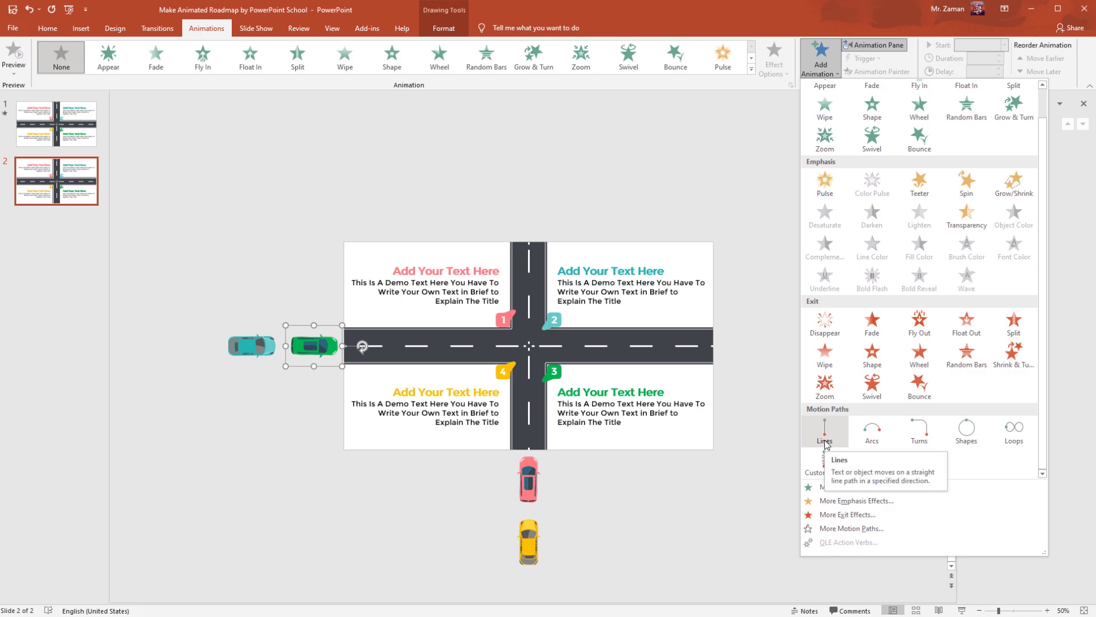
Step: Give the green car a rightward Lines motion path ending past the slide's right edge
{"action": "left_click", "coordinate": [842, 441]}
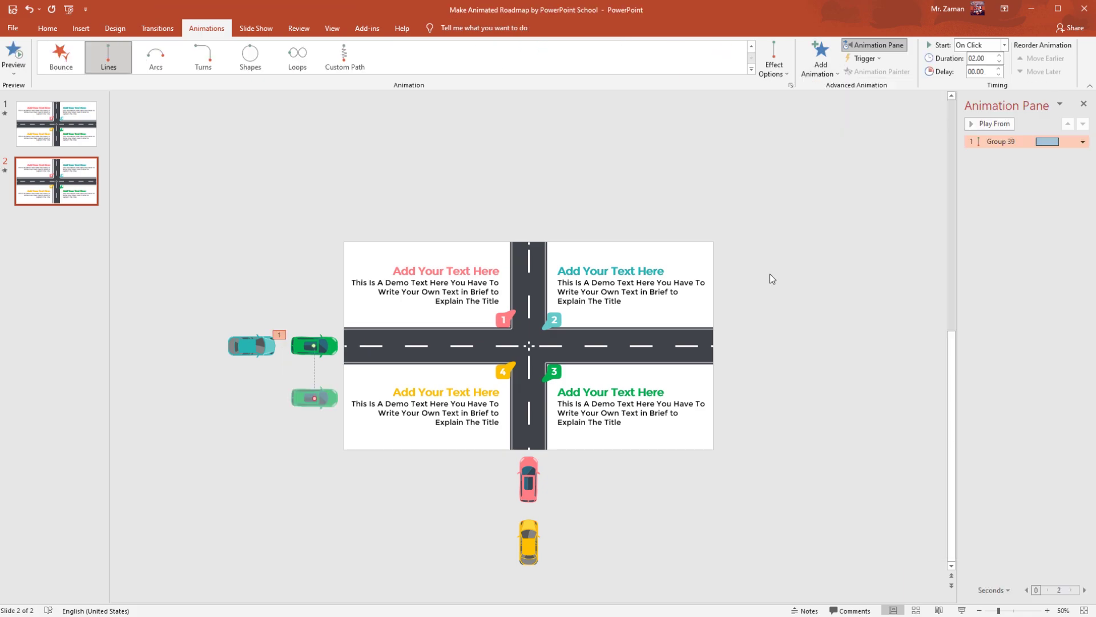
{"action": "left_click", "coordinate": [769, 67]}
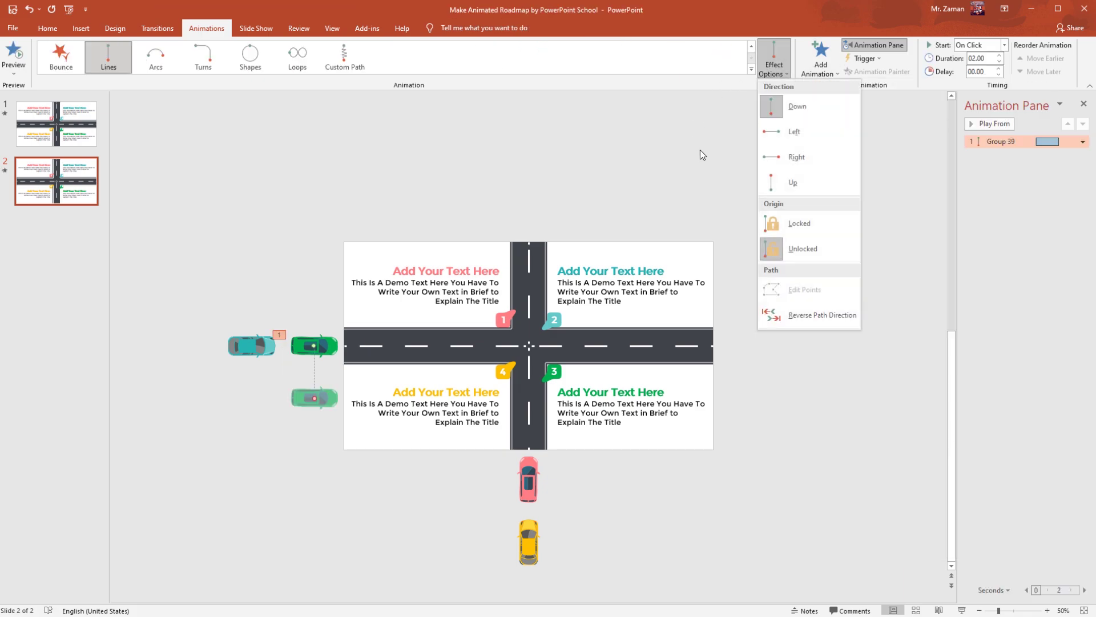
{"action": "left_click", "coordinate": [774, 160]}
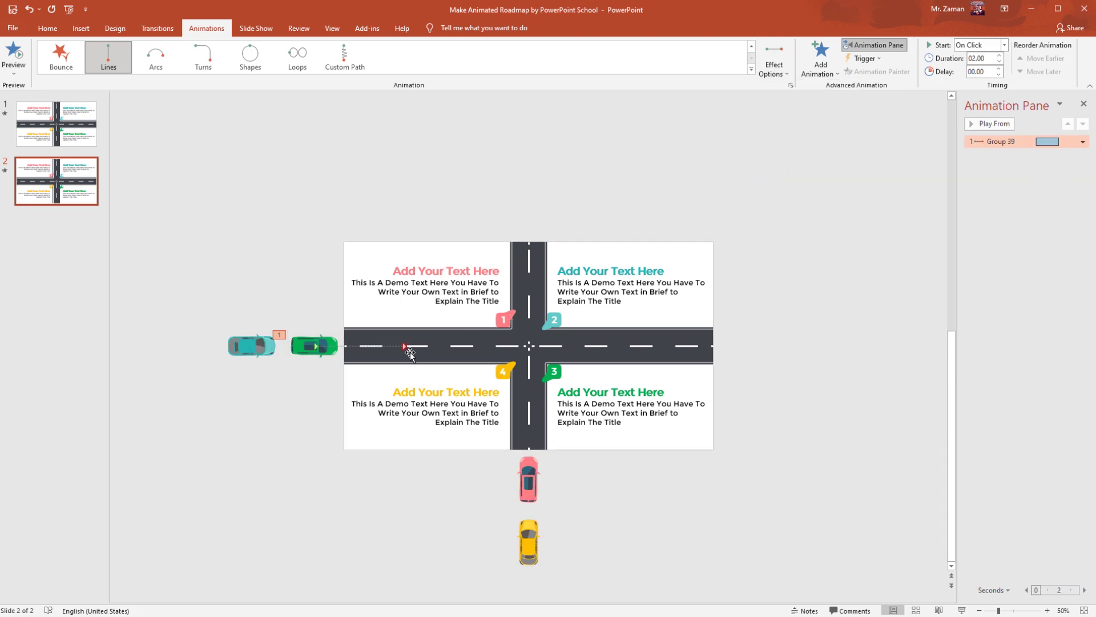
{"action": "left_click", "coordinate": [404, 346]}
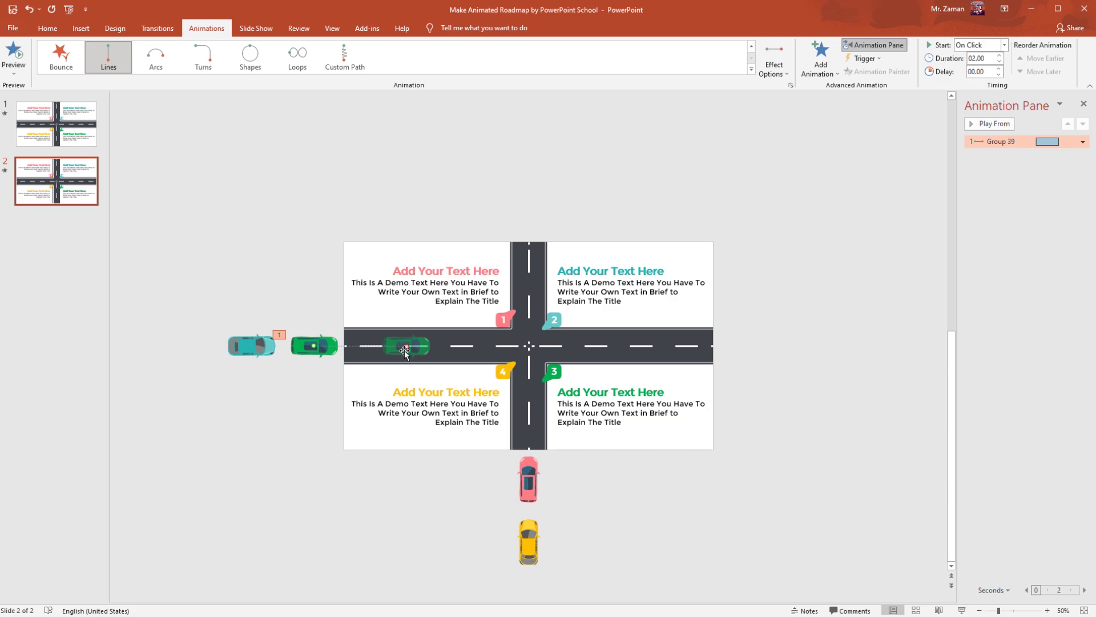
{"action": "left_click_drag", "start_coordinate": [406, 346], "coordinate": [802, 349]}
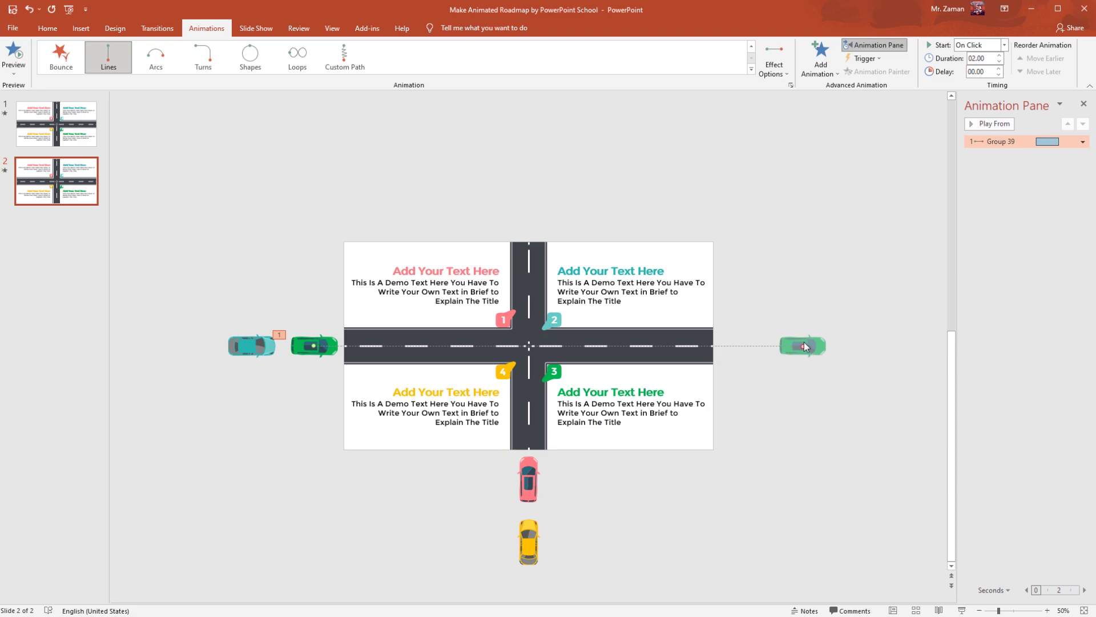
Step: Set the green car's path duration to 6 seconds with smooth start and end at 0
{"action": "double_click", "coordinate": [986, 58]}
{"action": "type", "text": "6"}
{"action": "left_click", "coordinate": [1077, 144]}
{"action": "left_click", "coordinate": [1084, 142]}
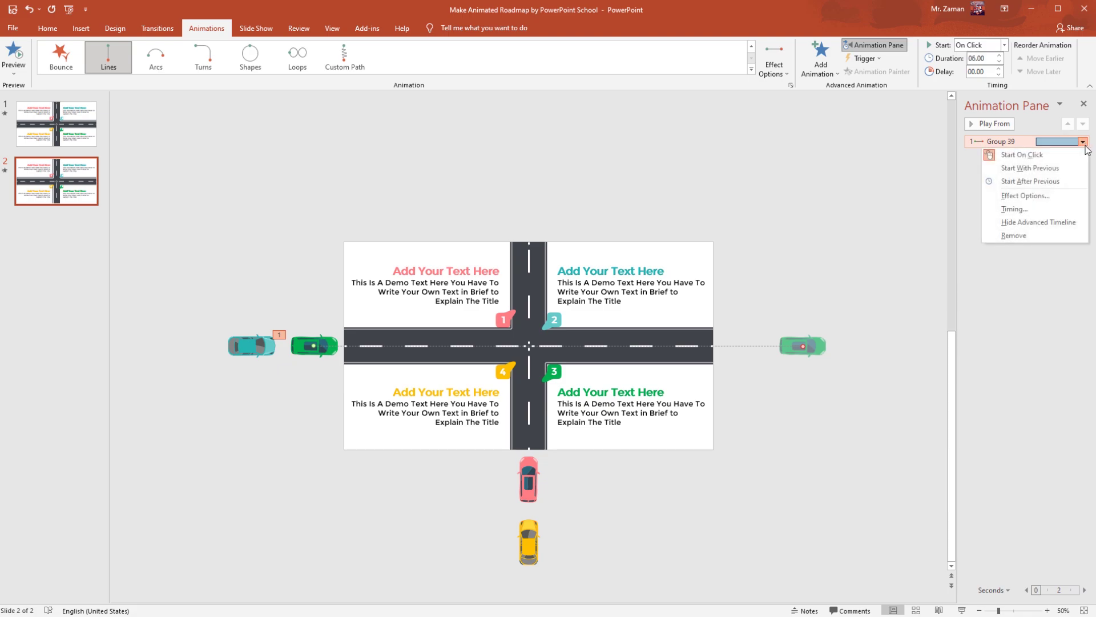
{"action": "left_click", "coordinate": [1060, 196]}
{"action": "left_click_drag", "start_coordinate": [516, 315], "coordinate": [494, 304]}
Step: Set the green car's path to repeat Until End of Slide, then reselect the car
{"action": "left_click", "coordinate": [469, 258]}
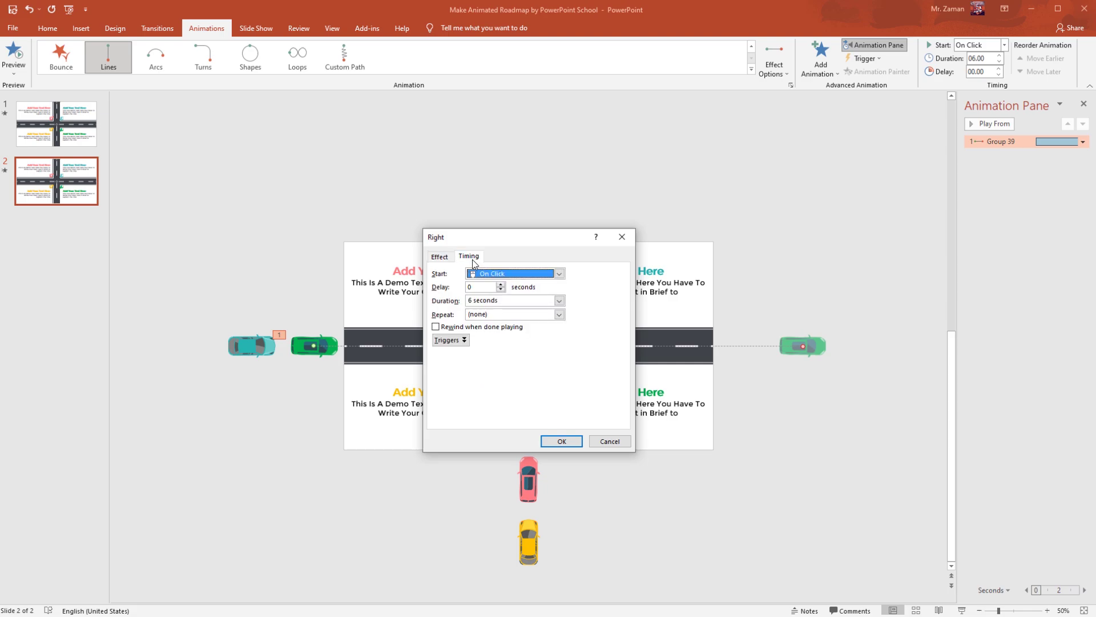
{"action": "left_click", "coordinate": [559, 314]}
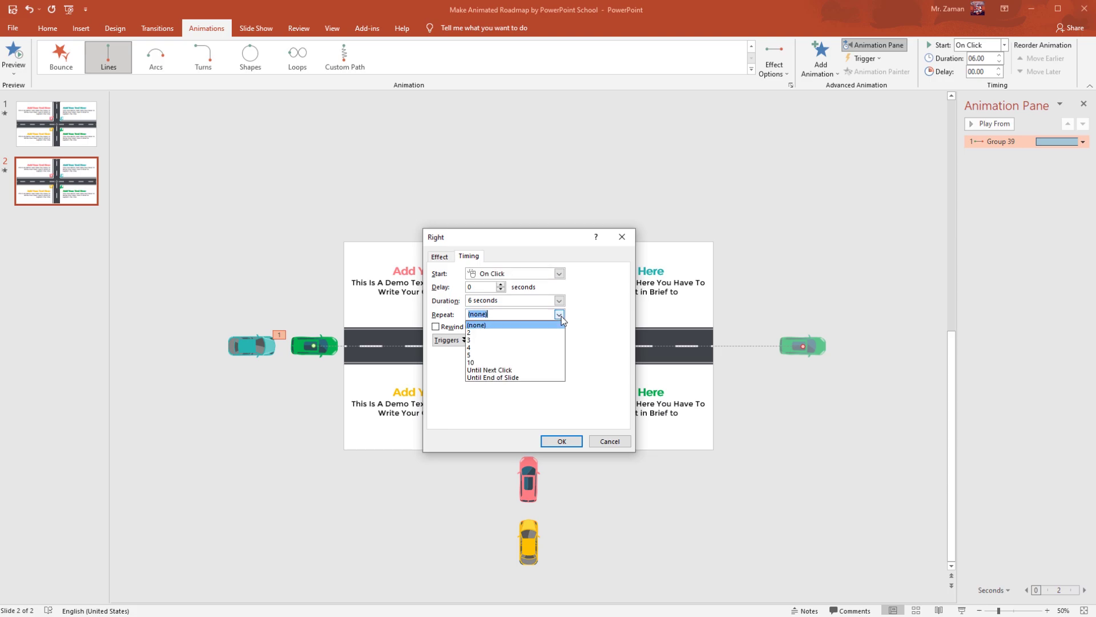
{"action": "left_click", "coordinate": [552, 378]}
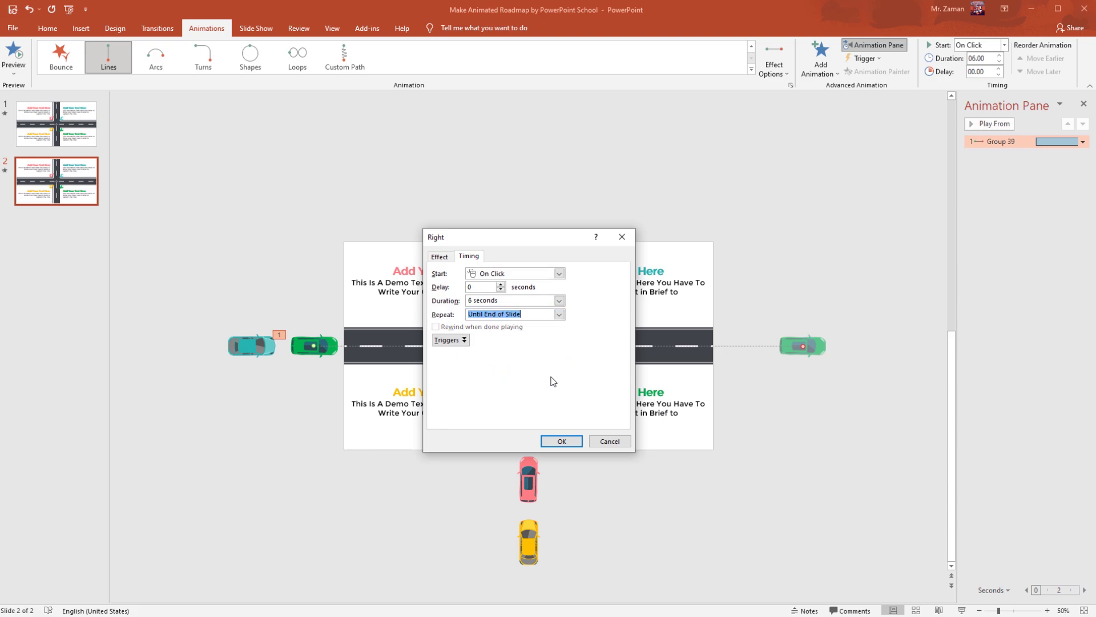
{"action": "left_click", "coordinate": [562, 441]}
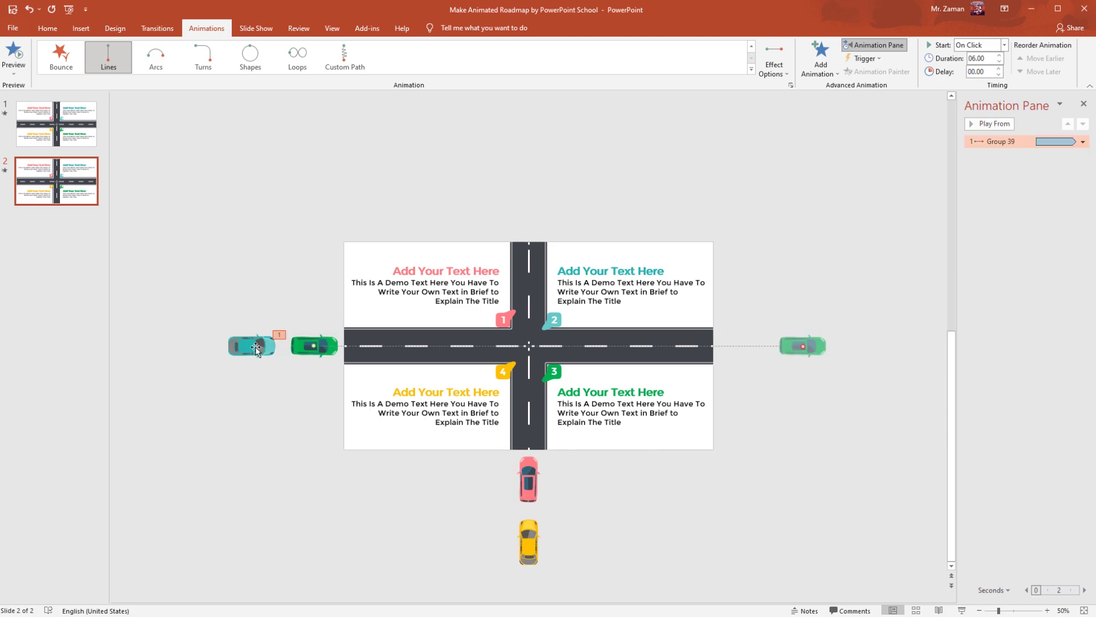
{"action": "left_click", "coordinate": [299, 348]}
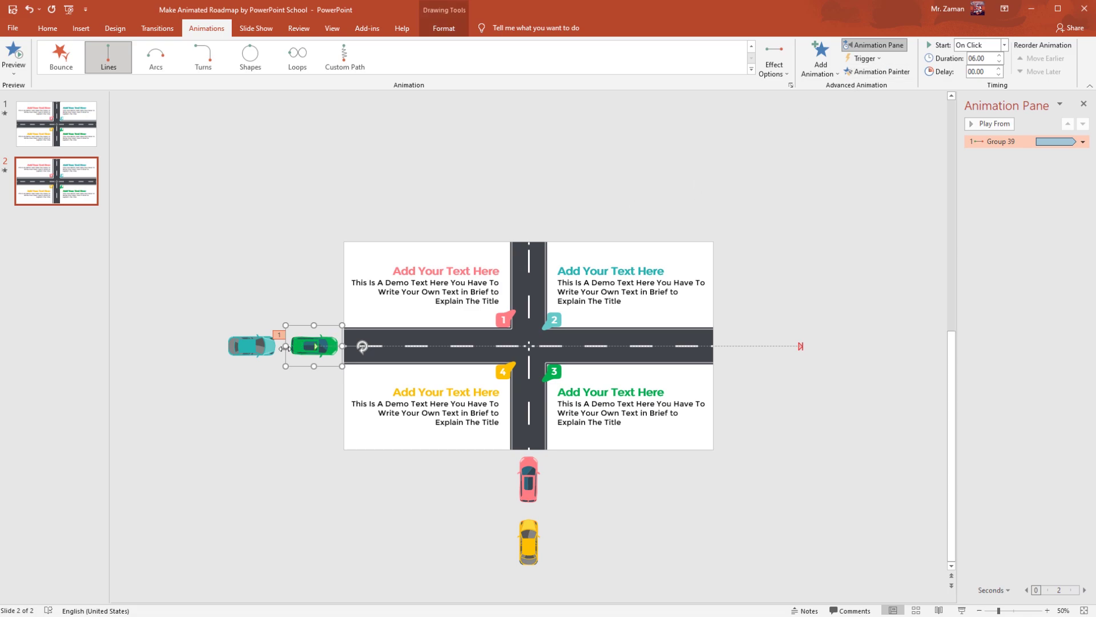
Step: Add a rightward Lines motion path to the teal car, stretched past the slide's right edge
{"action": "left_click", "coordinate": [251, 349]}
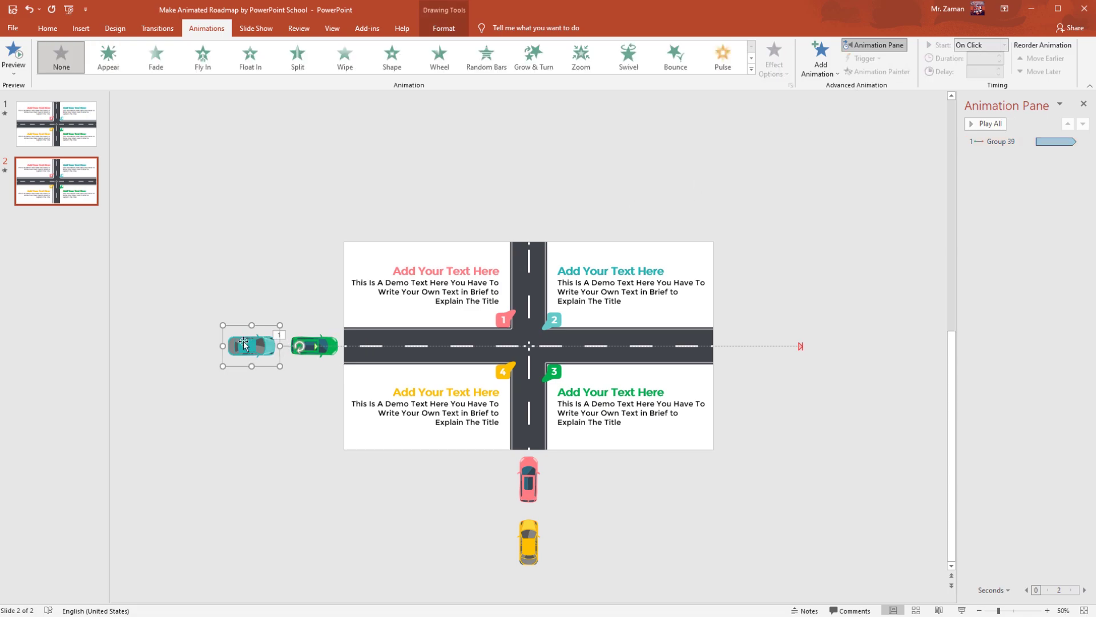
{"action": "left_click", "coordinate": [820, 62]}
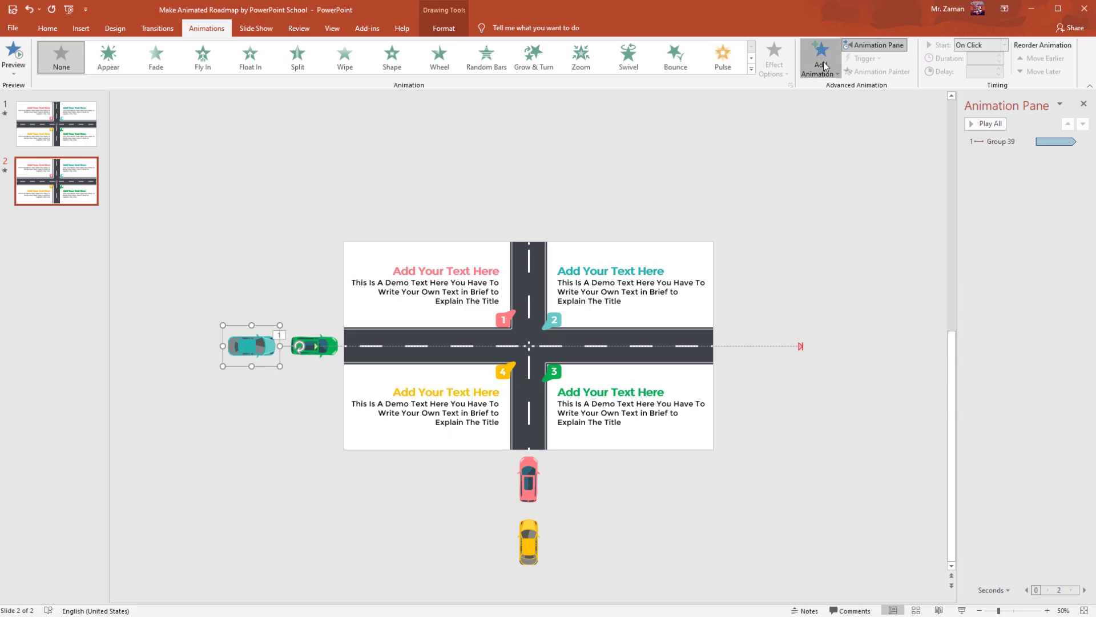
{"action": "scroll", "coordinate": [846, 388], "scroll_direction": "down", "scroll_amount": 1}
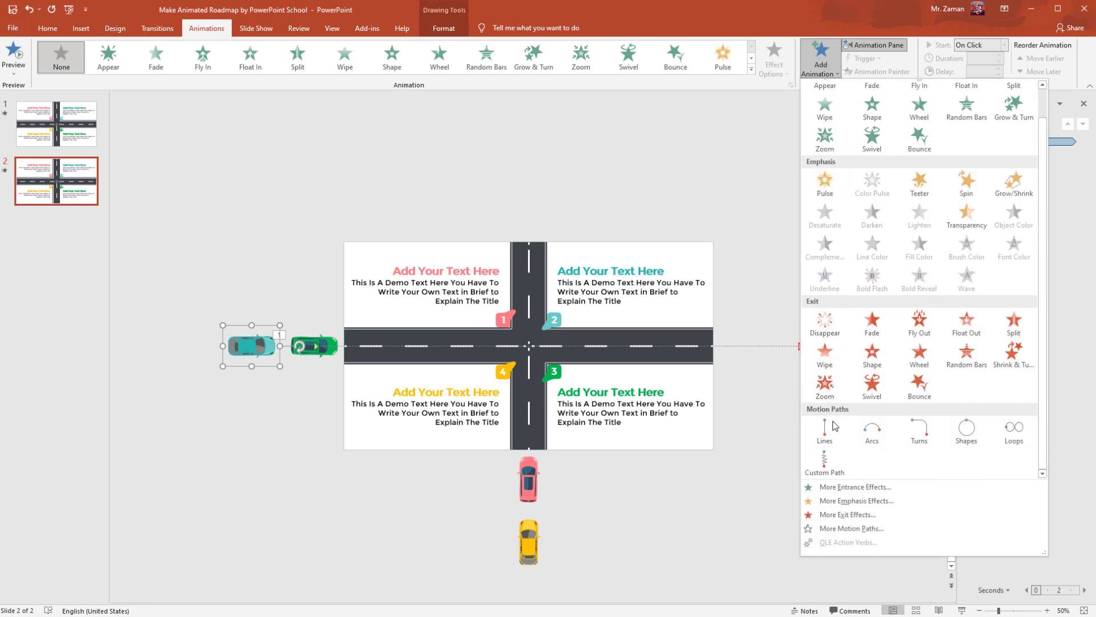
{"action": "left_click", "coordinate": [825, 433]}
{"action": "left_click", "coordinate": [774, 59]}
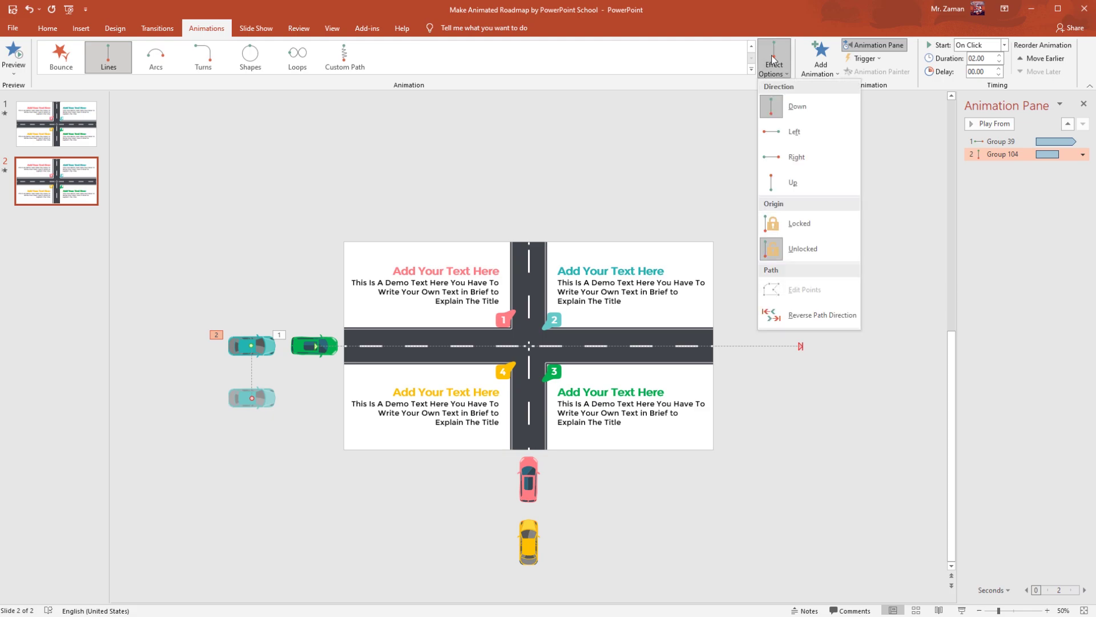
{"action": "left_click", "coordinate": [804, 159]}
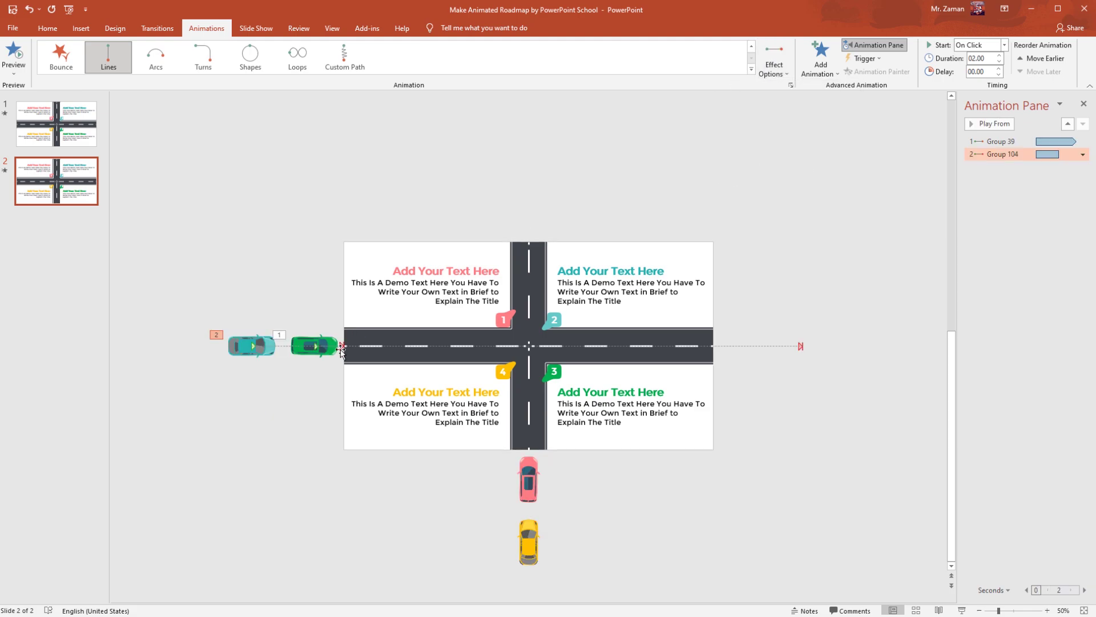
{"action": "left_click_drag", "start_coordinate": [341, 347], "coordinate": [744, 356]}
Step: Set Group 104 to start With Previous, last 6 seconds, with a 0.75-second delay
{"action": "left_click", "coordinate": [993, 50]}
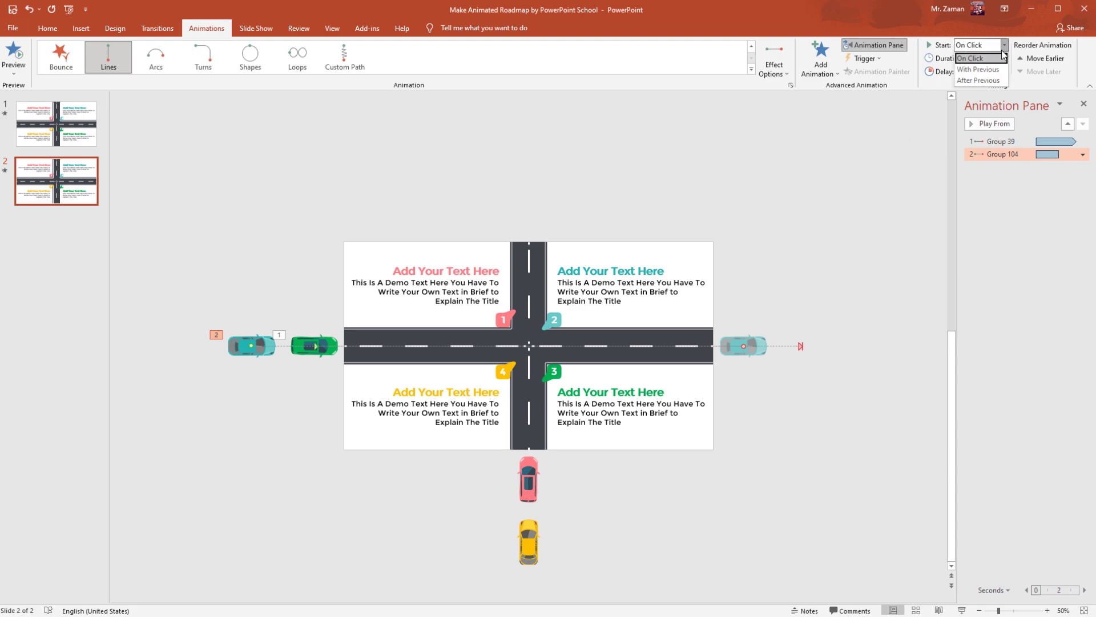
{"action": "left_click", "coordinate": [993, 68]}
{"action": "double_click", "coordinate": [991, 58]}
{"action": "type", "text": "6"}
{"action": "left_click", "coordinate": [986, 70]}
{"action": "type", "text": "0"}
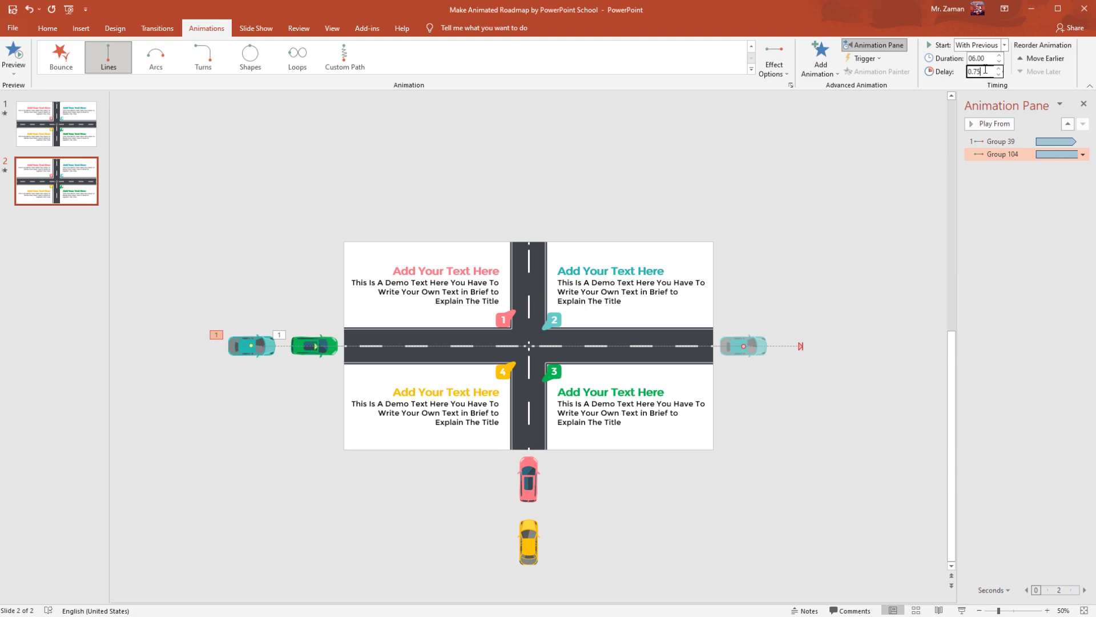
{"action": "type", "text": ".75"}
{"action": "key", "text": "Return"}
Step: Set Group 104's smooth start and end to 0 and repeat Until End of Slide
{"action": "left_click", "coordinate": [1084, 155]}
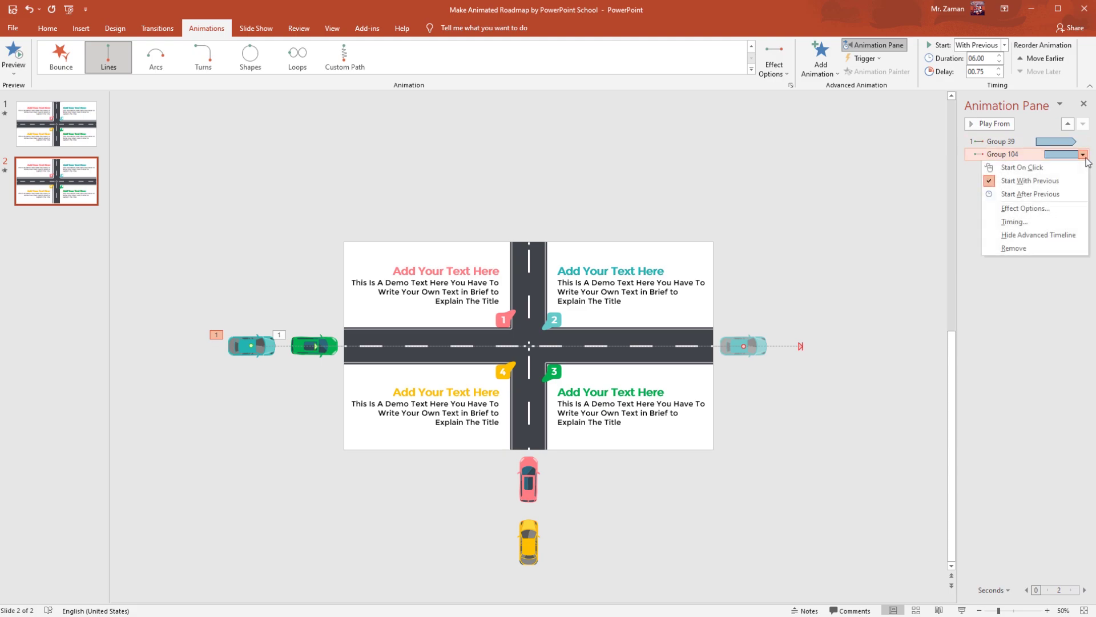
{"action": "left_click", "coordinate": [1056, 206]}
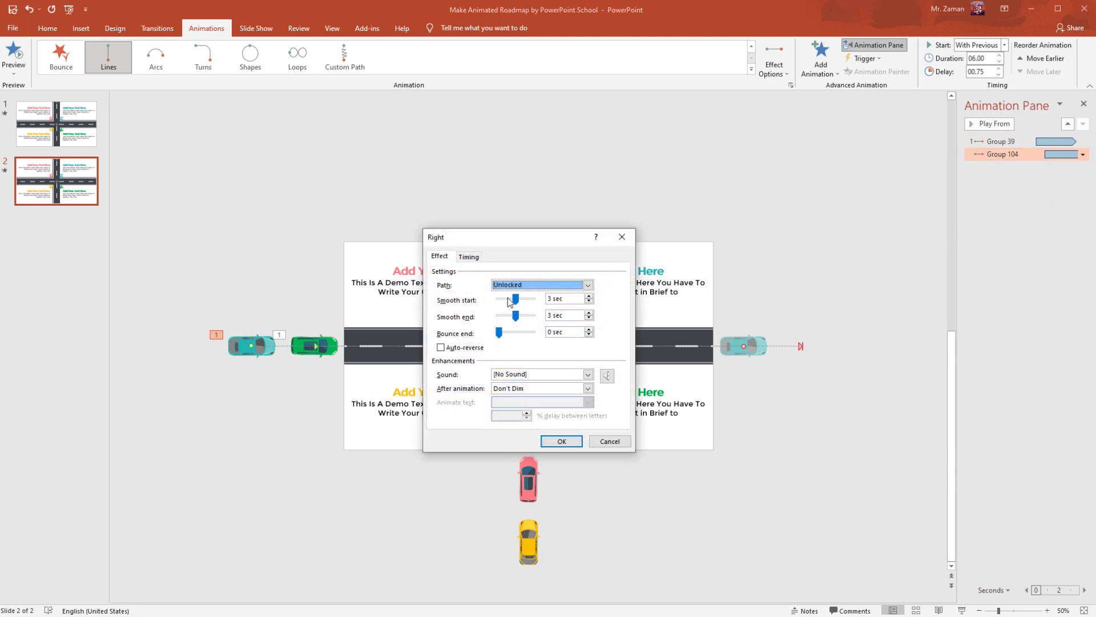
{"action": "left_click_drag", "start_coordinate": [516, 301], "coordinate": [499, 316]}
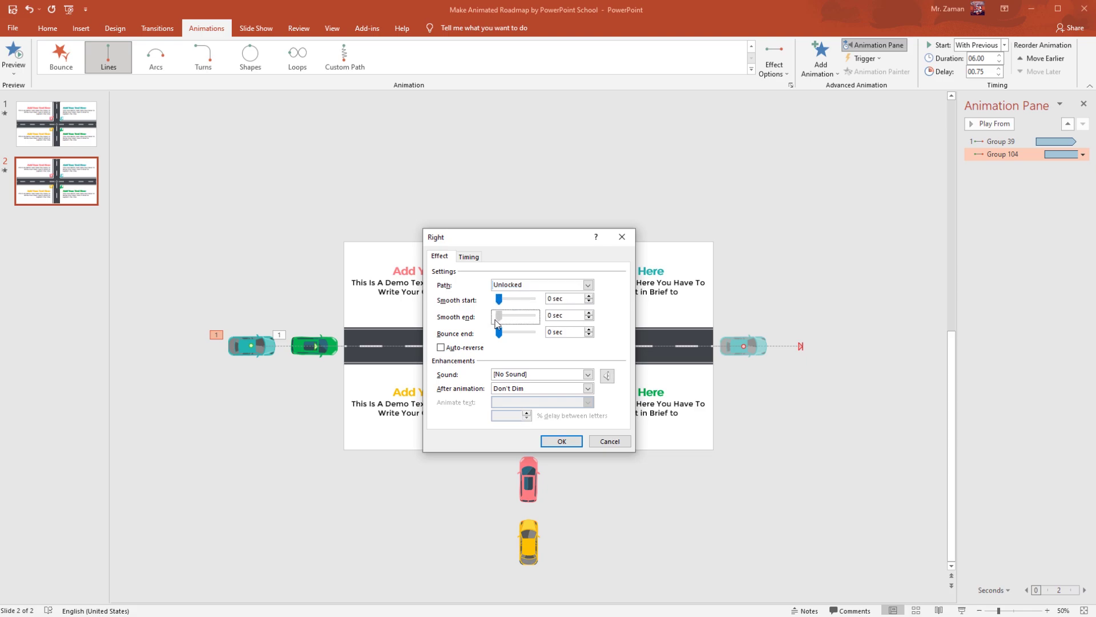
{"action": "left_click", "coordinate": [471, 258]}
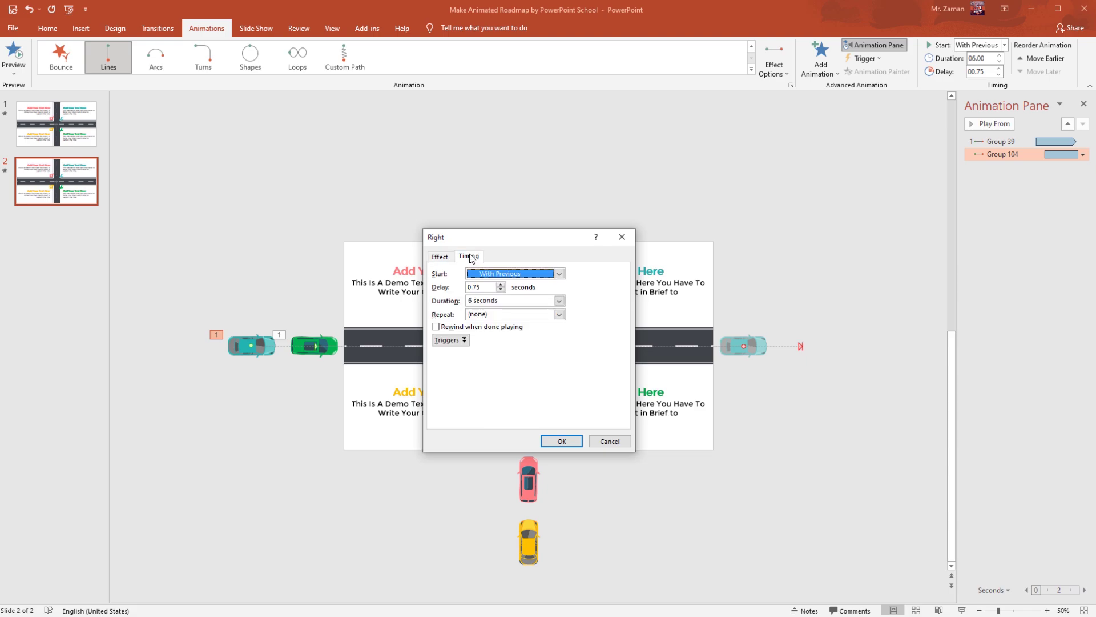
{"action": "left_click", "coordinate": [560, 314]}
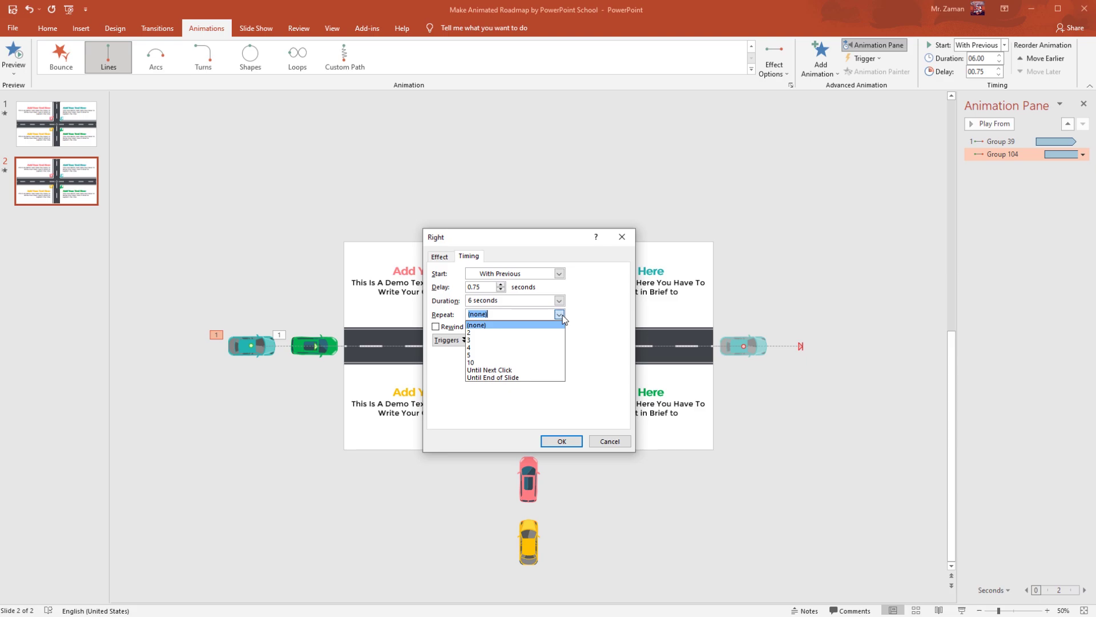
{"action": "left_click", "coordinate": [559, 377]}
{"action": "left_click", "coordinate": [562, 441]}
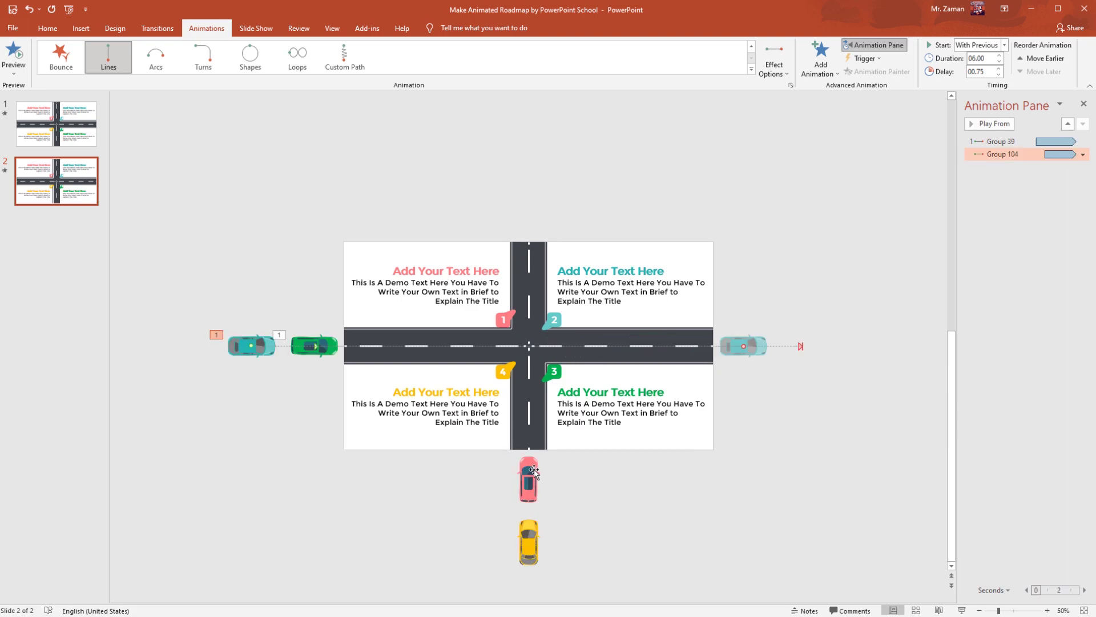
Step: Give the pink car an upward Lines motion path ending above the slide's top edge
{"action": "left_click", "coordinate": [533, 468]}
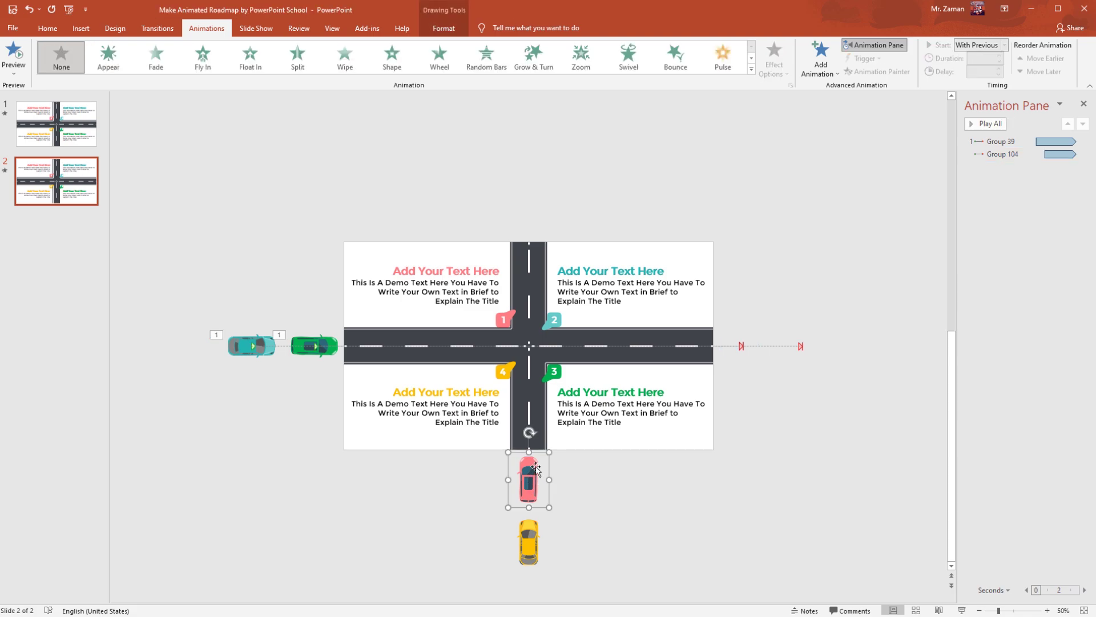
{"action": "left_click", "coordinate": [805, 72]}
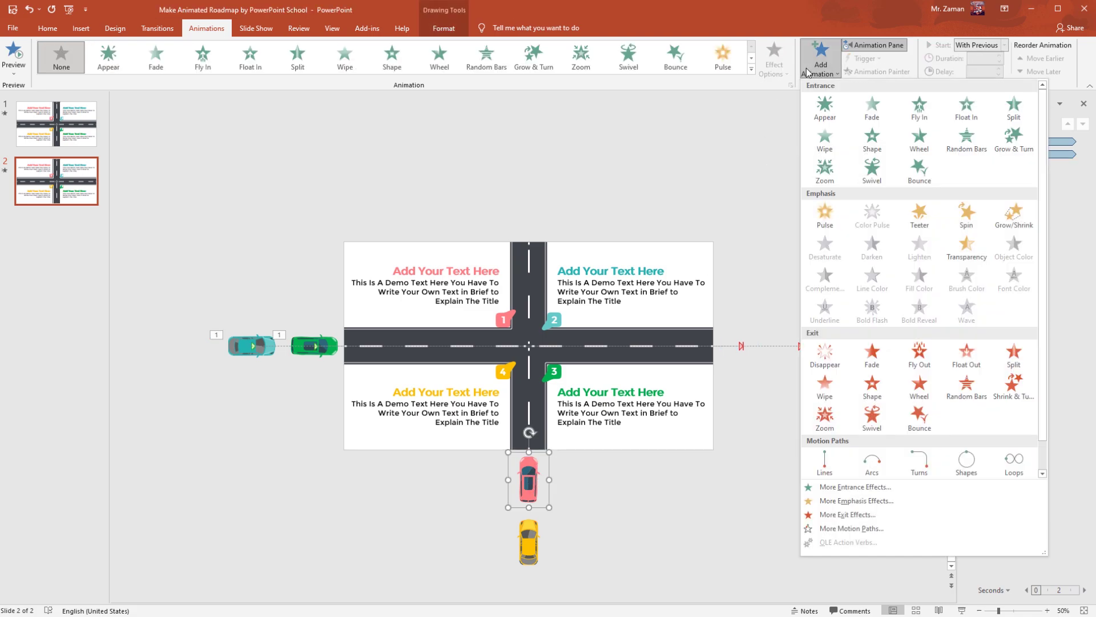
{"action": "scroll", "coordinate": [862, 436], "scroll_direction": "down", "scroll_amount": 1}
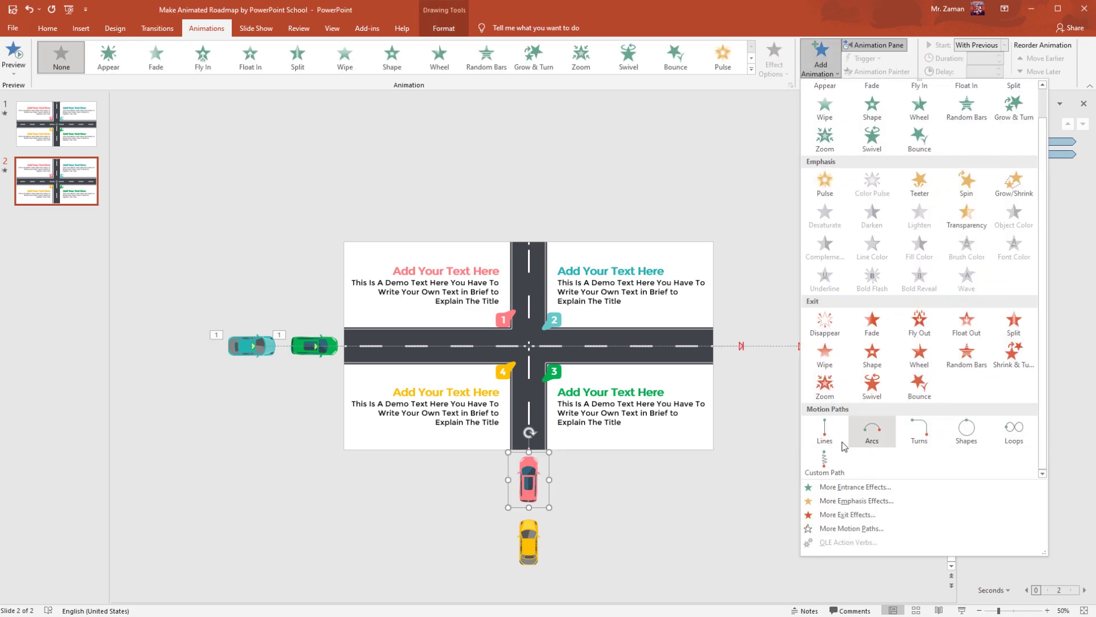
{"action": "left_click", "coordinate": [824, 431]}
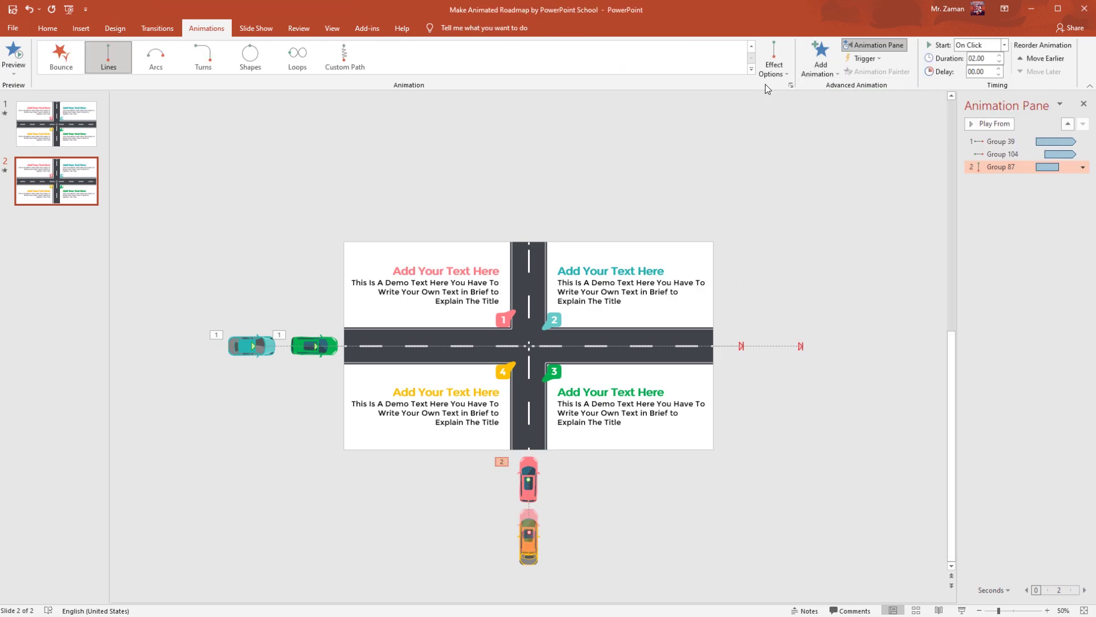
{"action": "left_click", "coordinate": [773, 67]}
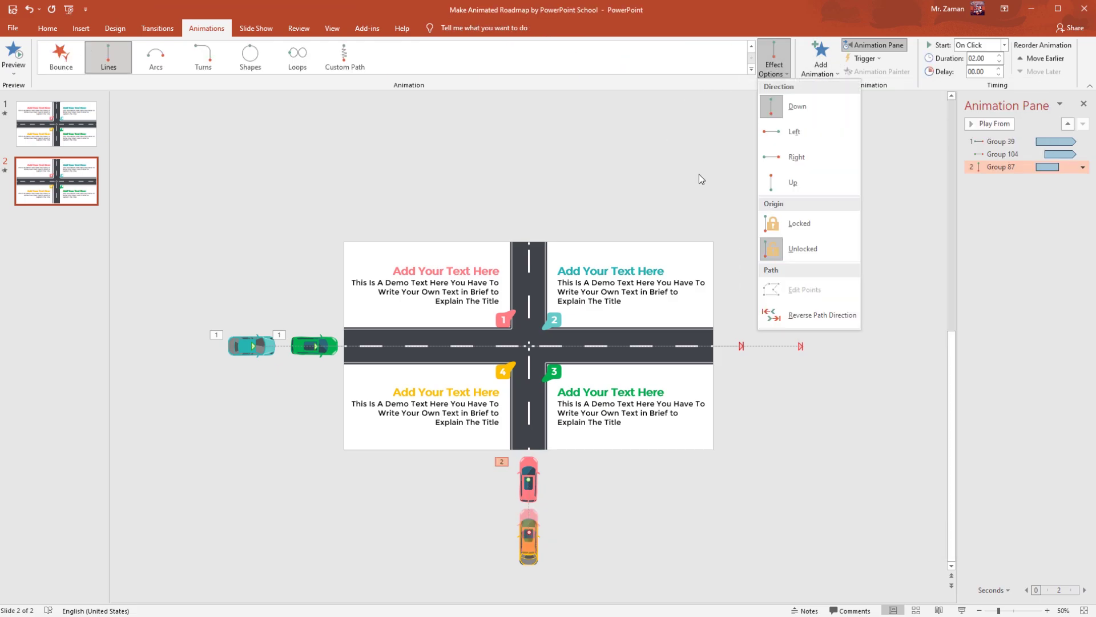
{"action": "left_click", "coordinate": [793, 182]}
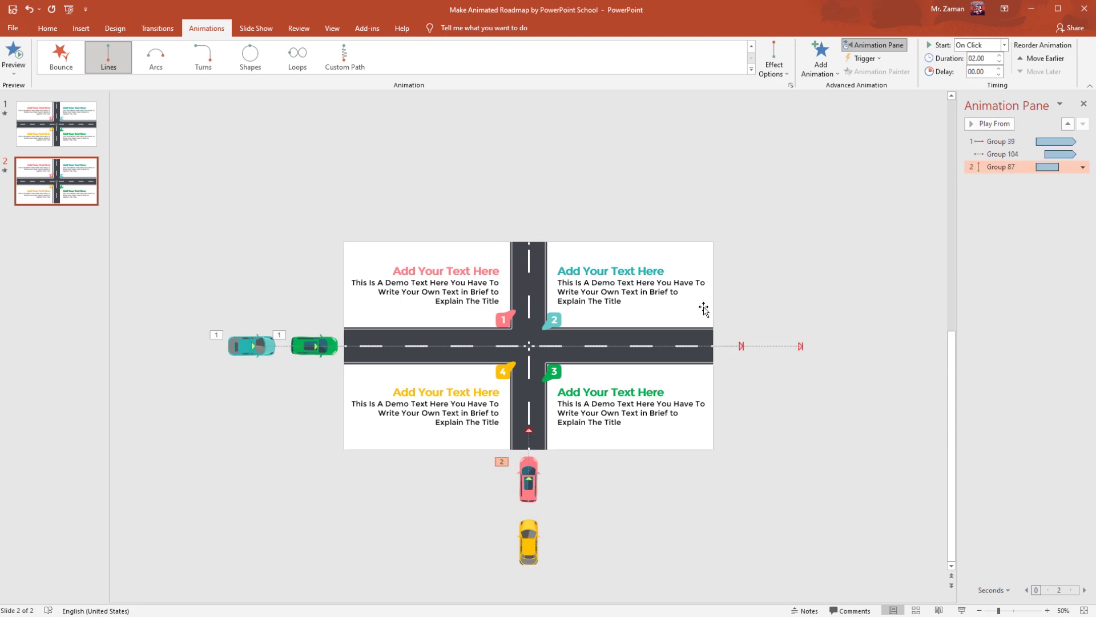
{"action": "left_click", "coordinate": [529, 430]}
{"action": "left_click_drag", "start_coordinate": [529, 430], "coordinate": [546, 173]}
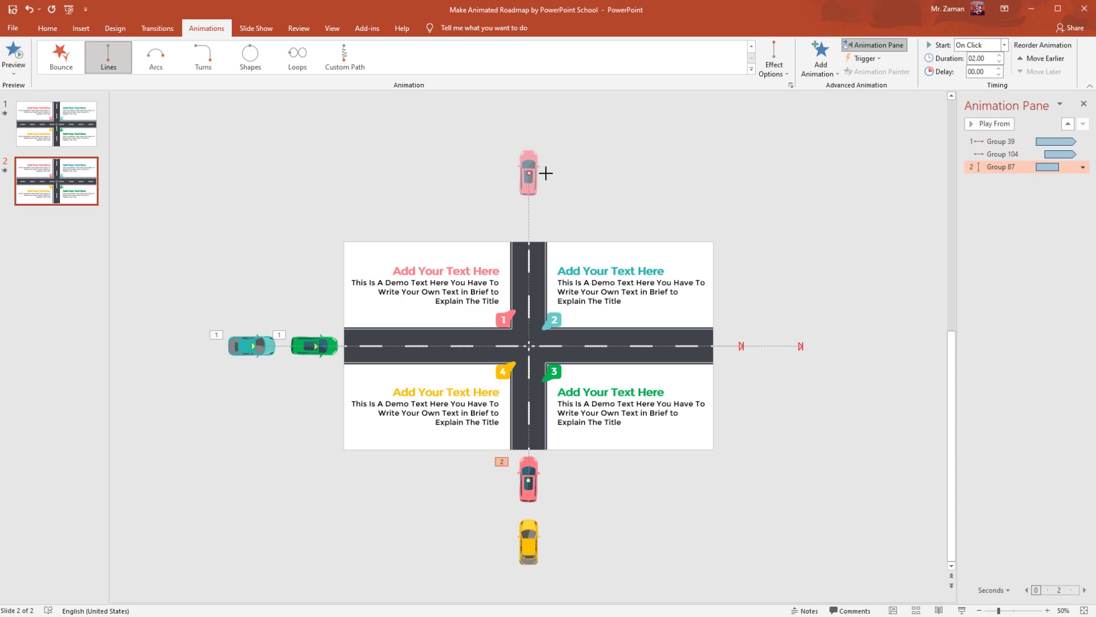
Step: Set the pink car's path to start With Previous, 3 seconds long, 0.5-second delay
{"action": "left_click", "coordinate": [1005, 44]}
{"action": "left_click", "coordinate": [994, 70]}
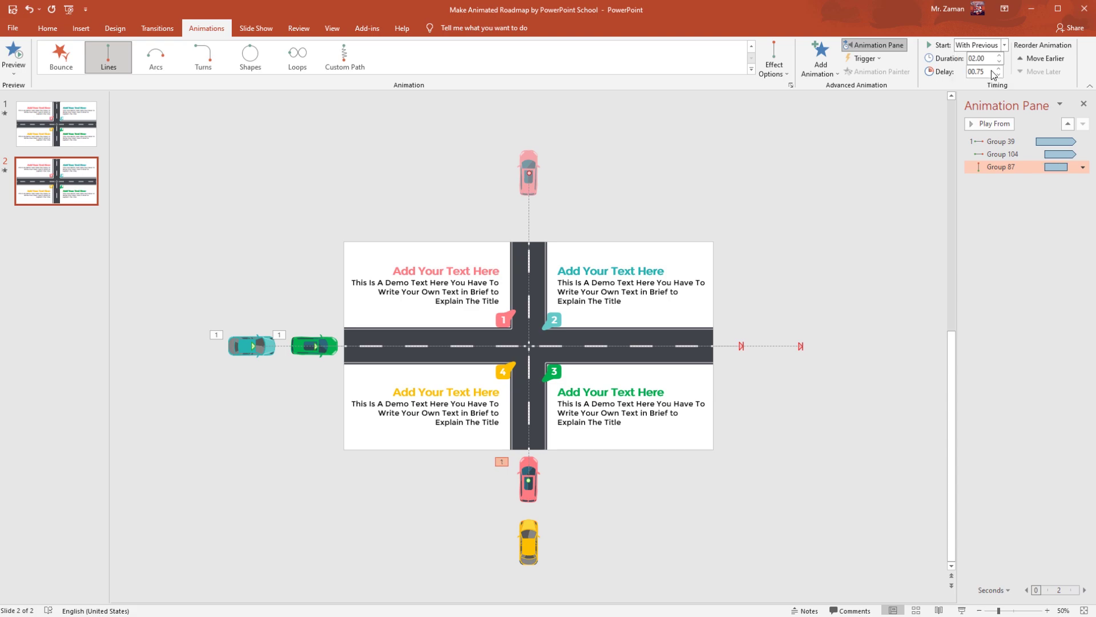
{"action": "double_click", "coordinate": [991, 58]}
{"action": "type", "text": "3"}
{"action": "key", "text": "Return"}
{"action": "double_click", "coordinate": [982, 71]}
{"action": "type", "text": "0.5"}
Step: Set the pink car's smooth start and end to 0 and repeat Until End of Slide
{"action": "left_click", "coordinate": [1082, 167]}
{"action": "left_click", "coordinate": [1051, 223]}
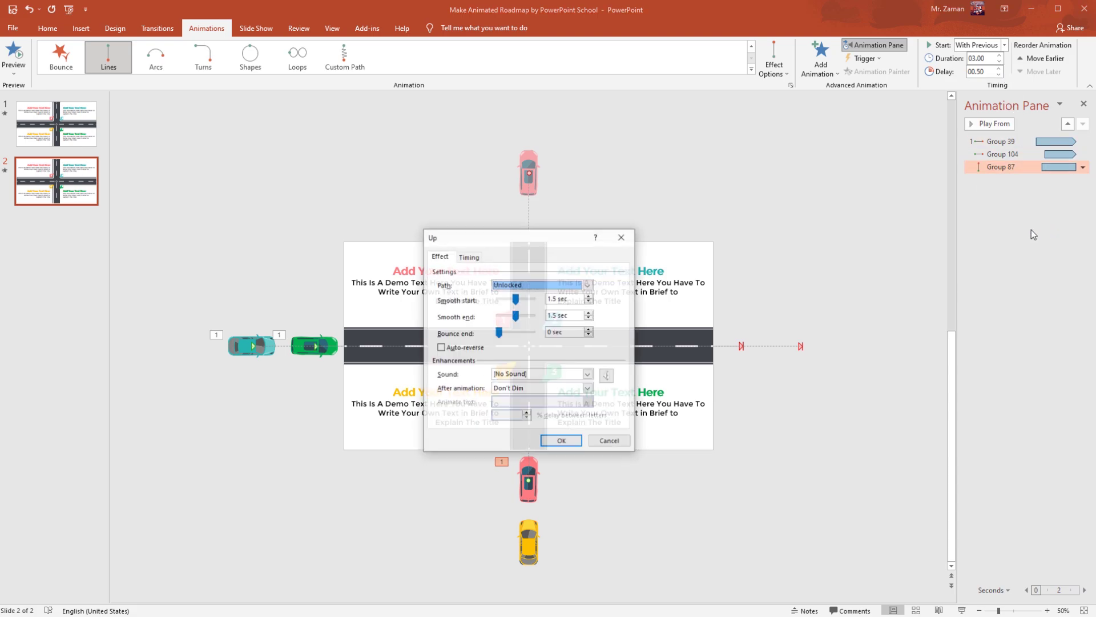
{"action": "left_click_drag", "start_coordinate": [516, 299], "coordinate": [499, 322]}
{"action": "left_click", "coordinate": [469, 257]}
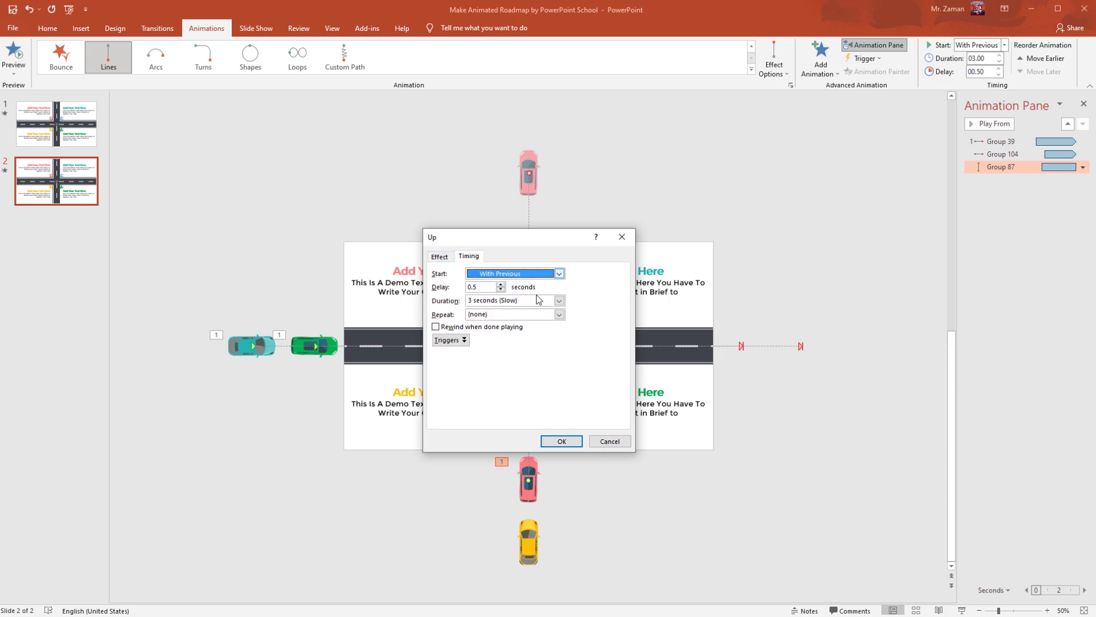
{"action": "left_click", "coordinate": [562, 318]}
{"action": "left_click", "coordinate": [557, 380]}
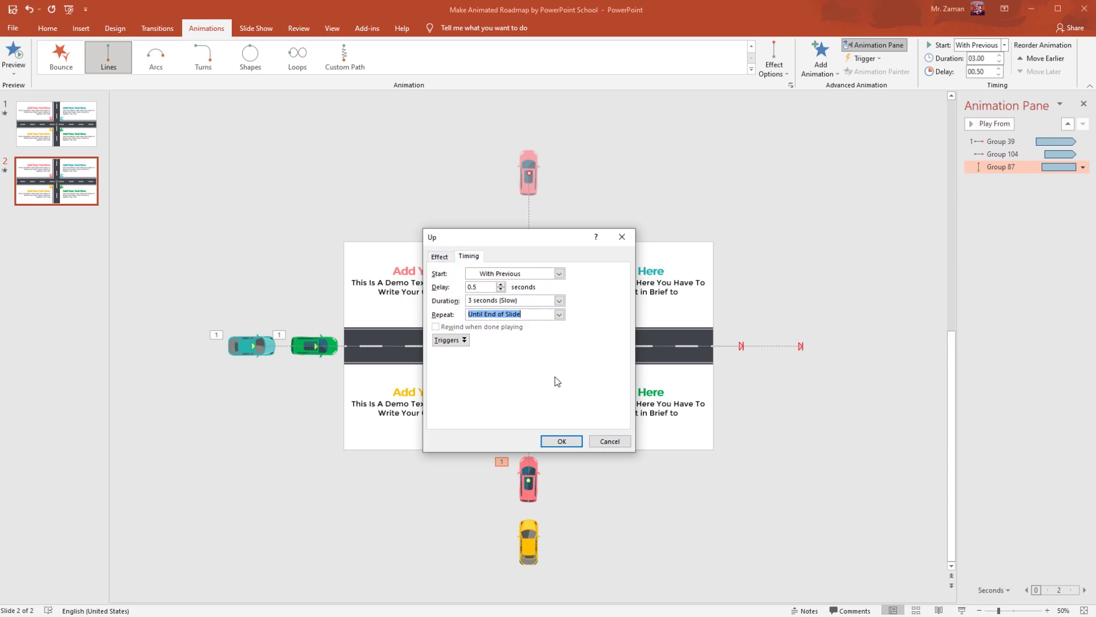
{"action": "left_click", "coordinate": [562, 441]}
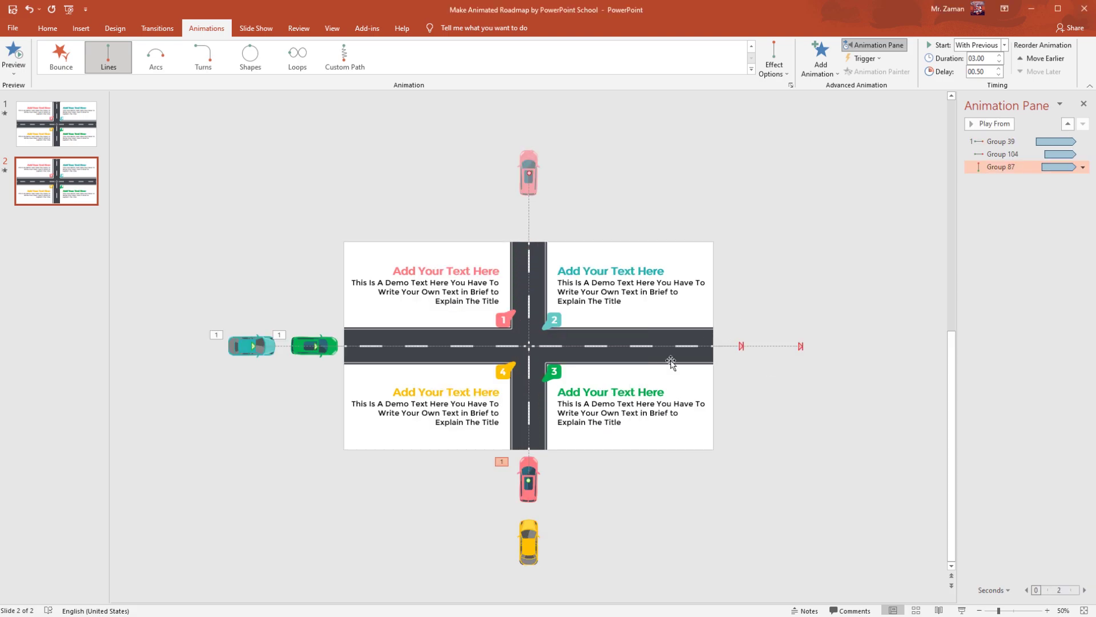
Step: Give the yellow car an upward Lines motion path ending above the slide's top
{"action": "left_click", "coordinate": [534, 531]}
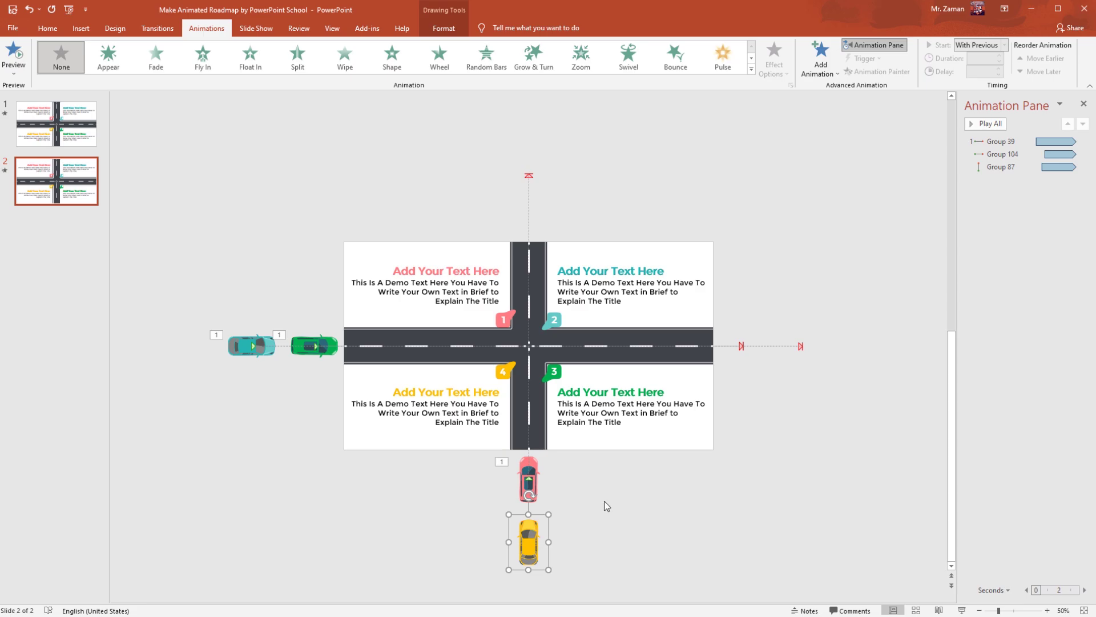
{"action": "left_click", "coordinate": [817, 80]}
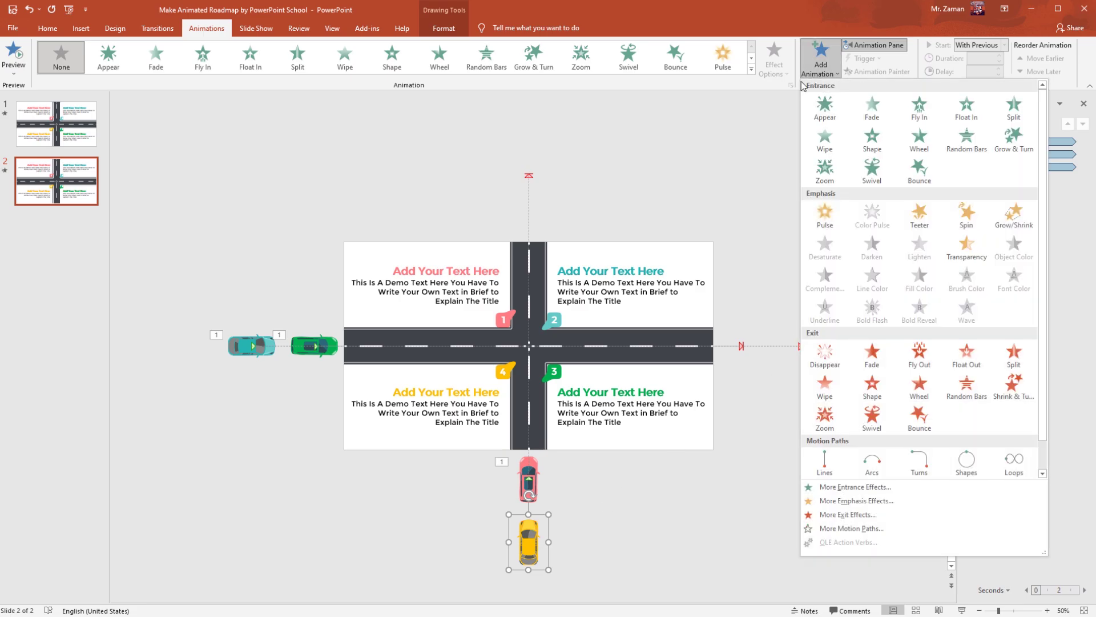
{"action": "scroll", "coordinate": [832, 268], "scroll_direction": "down", "scroll_amount": 1}
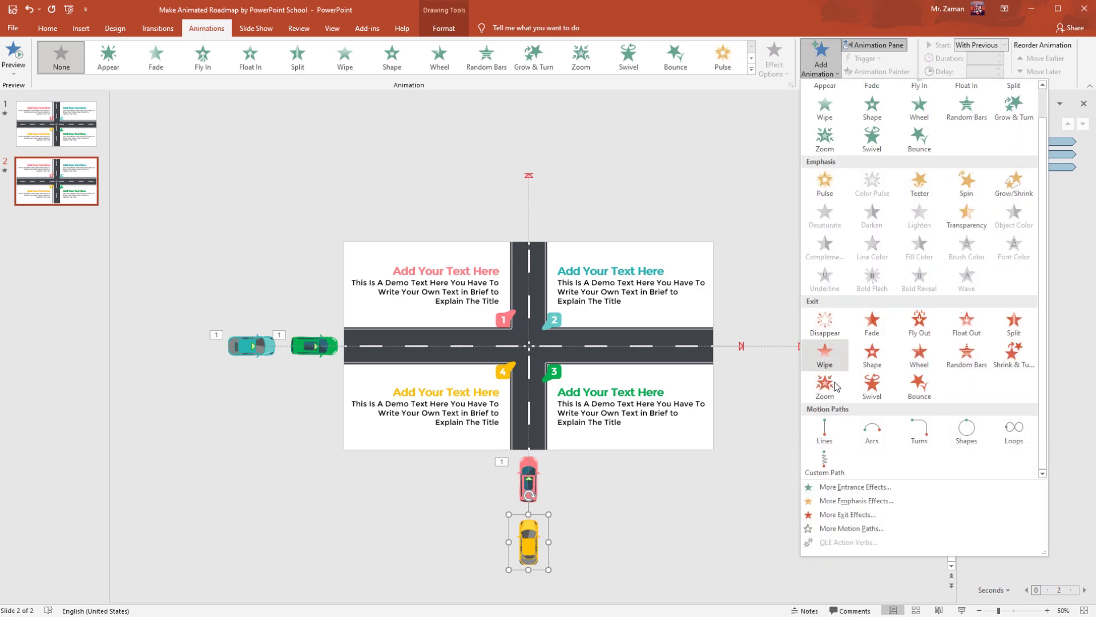
{"action": "left_click", "coordinate": [817, 438]}
{"action": "left_click", "coordinate": [774, 63]}
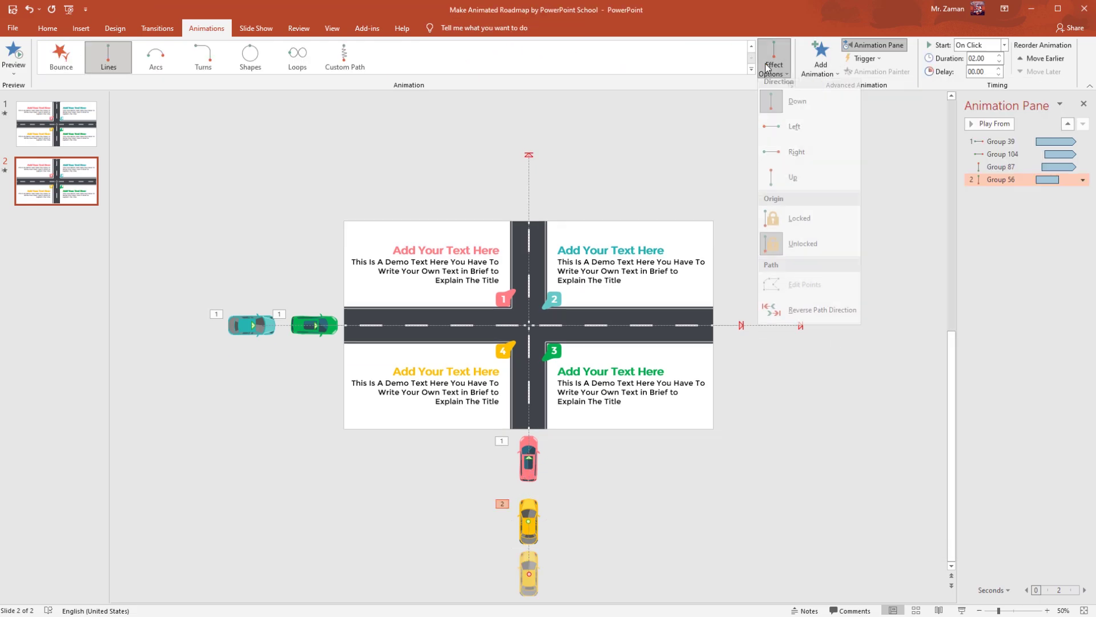
{"action": "left_click", "coordinate": [765, 183]}
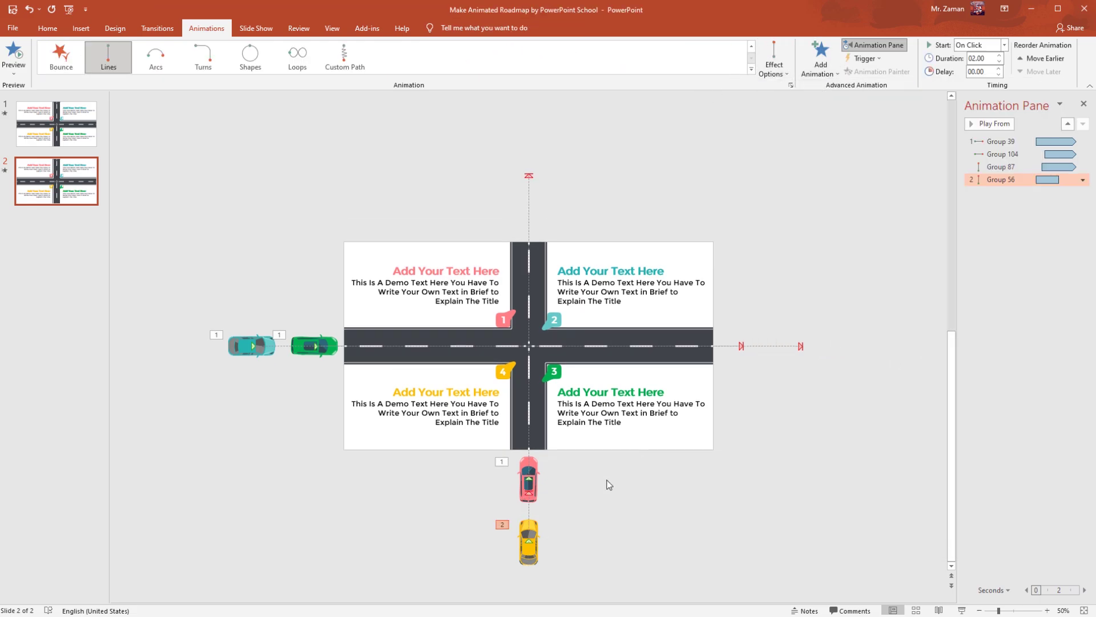
{"action": "left_click", "coordinate": [529, 495]}
{"action": "left_click_drag", "start_coordinate": [531, 483], "coordinate": [552, 213]}
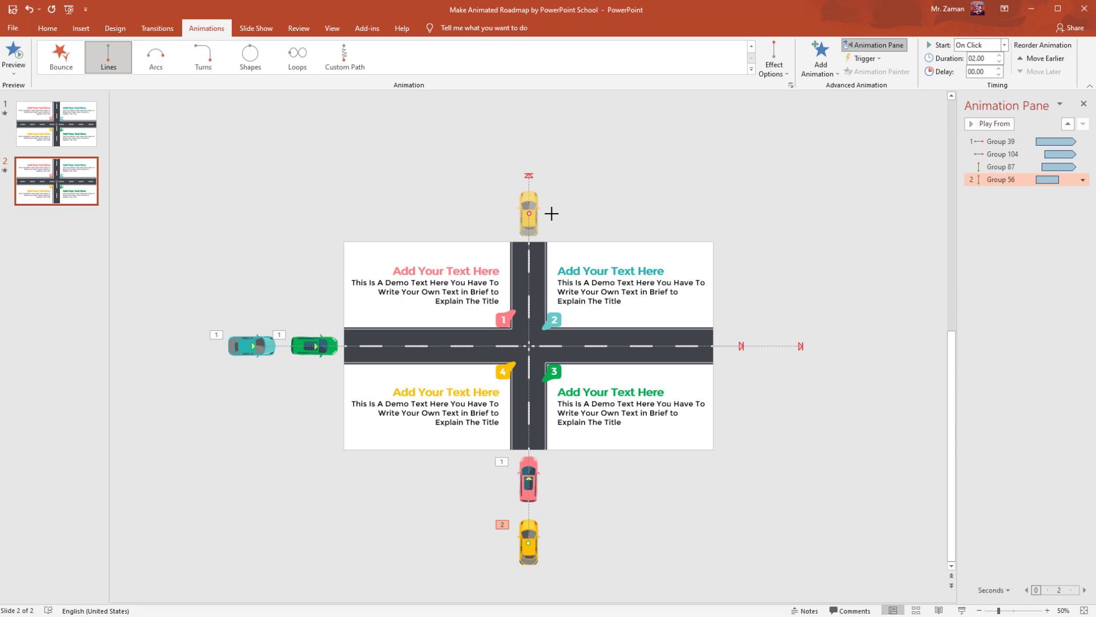
Step: Set the yellow car's path to start With Previous, 3 seconds long, 1.5-second delay
{"action": "left_click", "coordinate": [1004, 45]}
{"action": "left_click", "coordinate": [978, 69]}
{"action": "double_click", "coordinate": [989, 59]}
{"action": "type", "text": "3"}
{"action": "key", "text": "Return"}
{"action": "left_click", "coordinate": [989, 72]}
{"action": "type", "text": "1.5"}
{"action": "key", "text": "Return"}
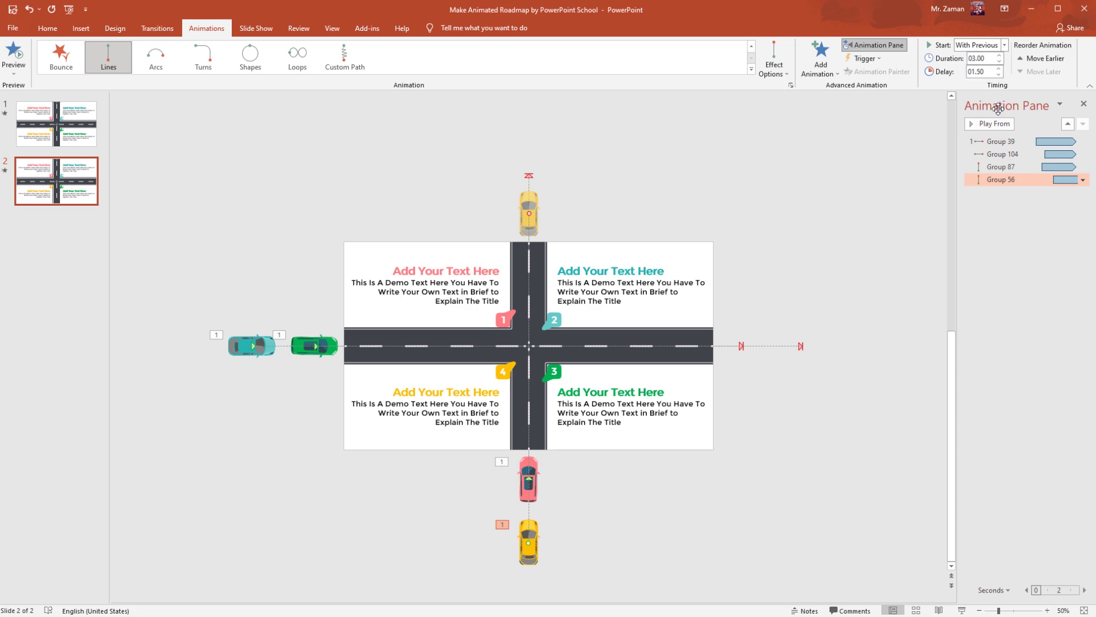
Step: Set Group 56's smooth start and end to 0 and repeat Until End of Slide
{"action": "left_click", "coordinate": [1082, 180]}
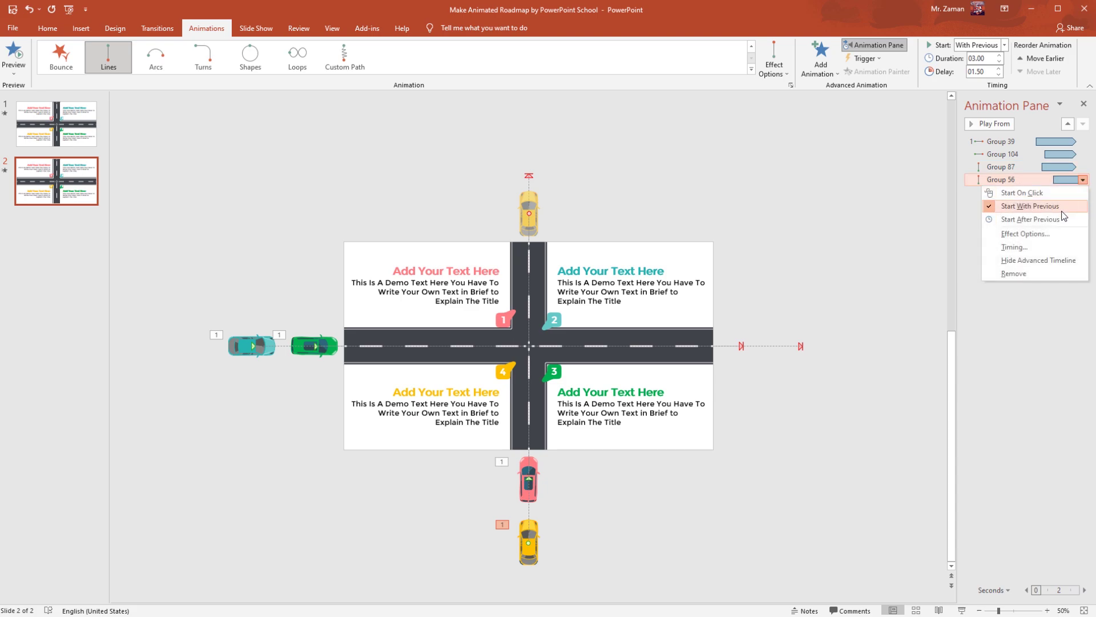
{"action": "left_click", "coordinate": [1044, 240]}
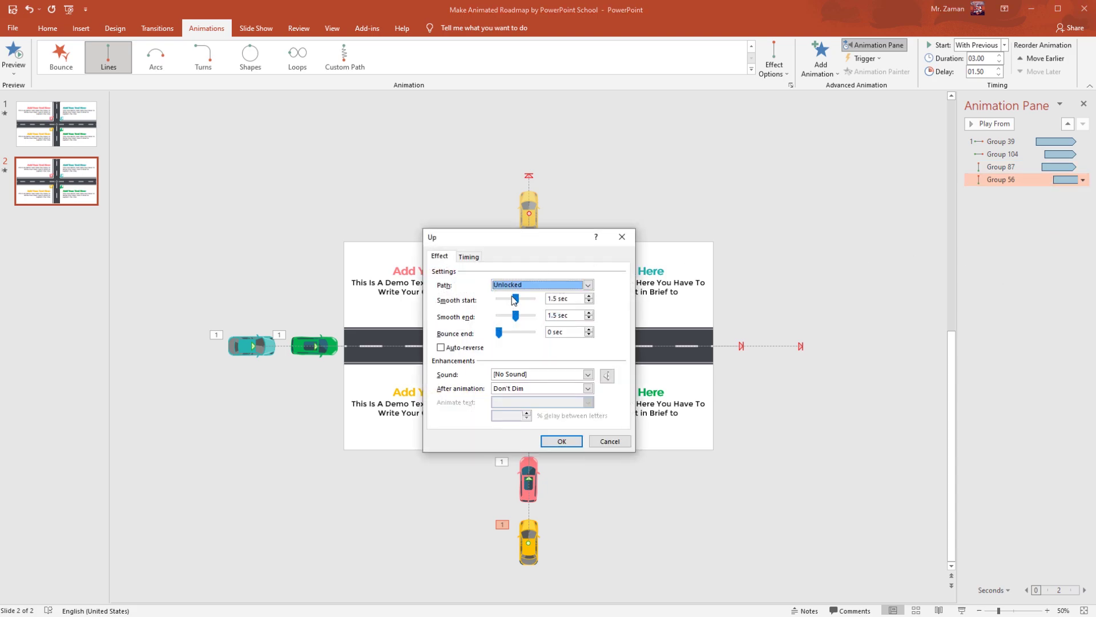
{"action": "left_click_drag", "start_coordinate": [516, 299], "coordinate": [477, 315]}
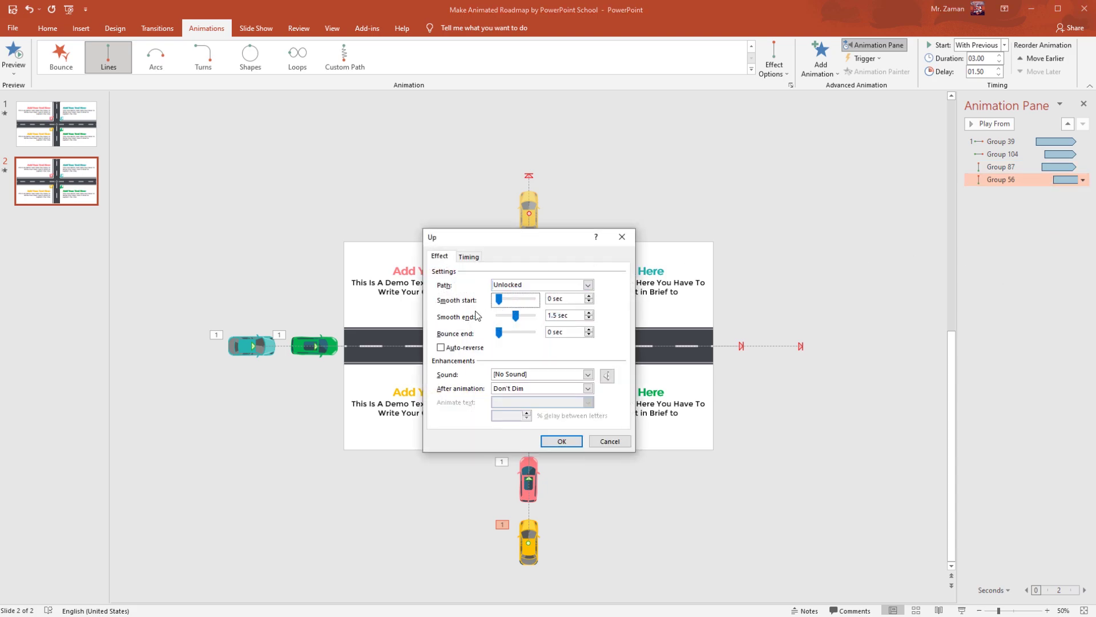
{"action": "left_click", "coordinate": [469, 257]}
{"action": "left_click", "coordinate": [559, 314]}
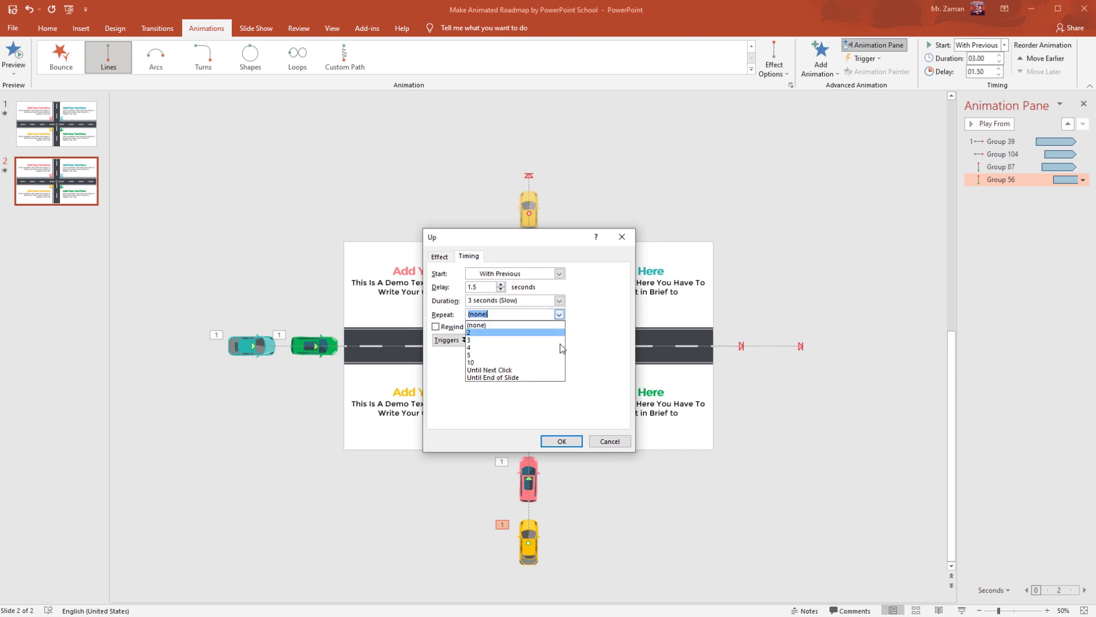
{"action": "left_click", "coordinate": [541, 378]}
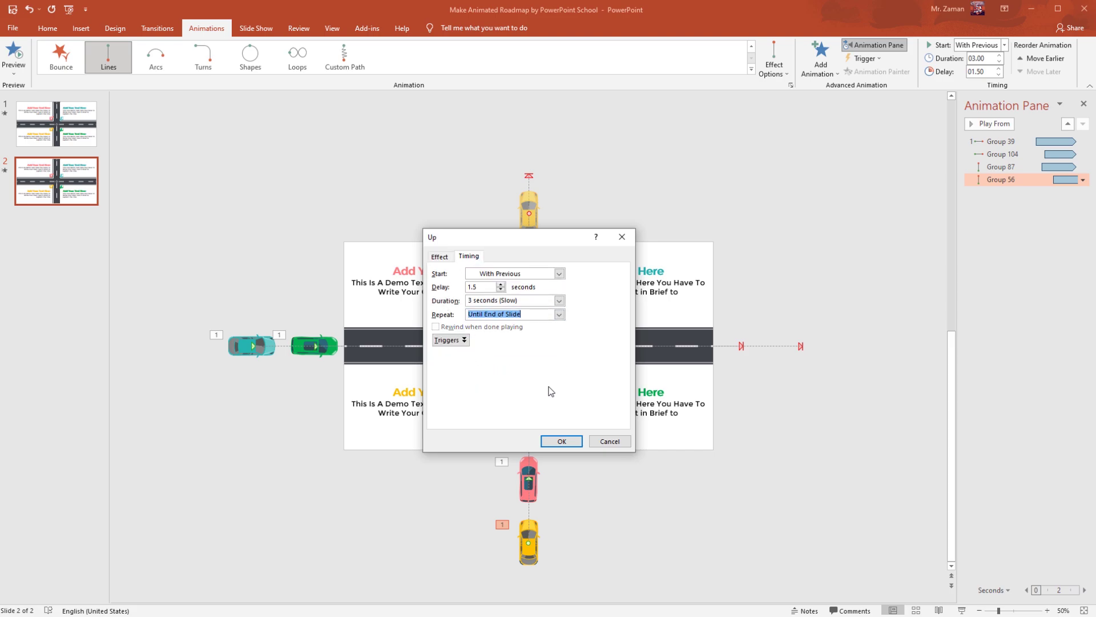
{"action": "left_click", "coordinate": [562, 441]}
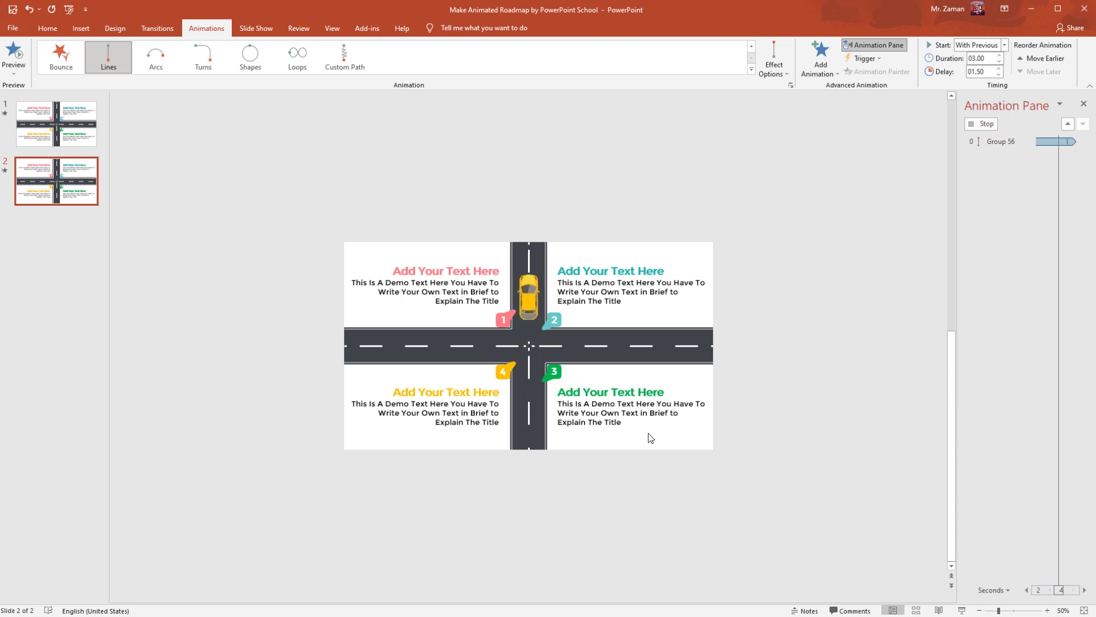
Step: Preview the animations from Group 39, then give red marker 1 a Grow & Turn entrance
{"action": "left_click", "coordinate": [995, 140]}
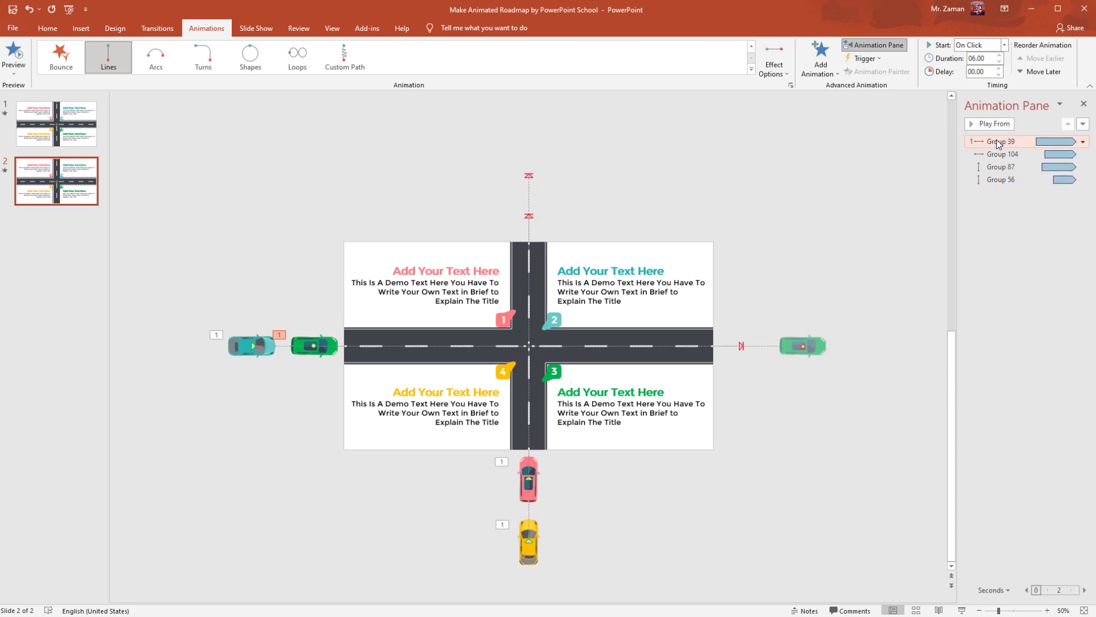
{"action": "left_click", "coordinate": [989, 122]}
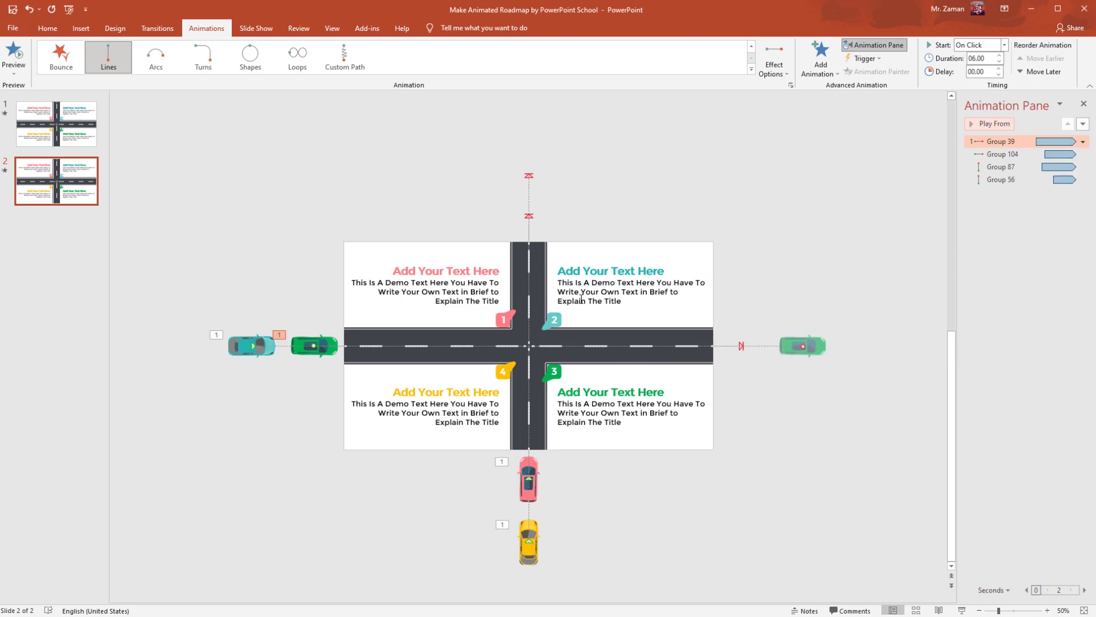
{"action": "left_click", "coordinate": [506, 318]}
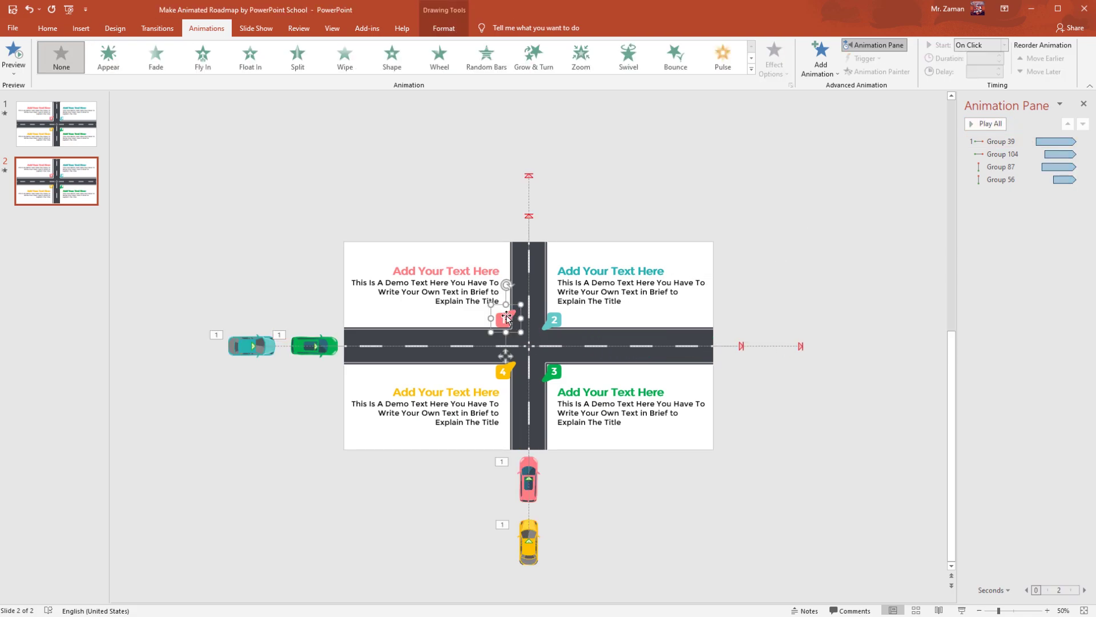
{"action": "left_click", "coordinate": [541, 71]}
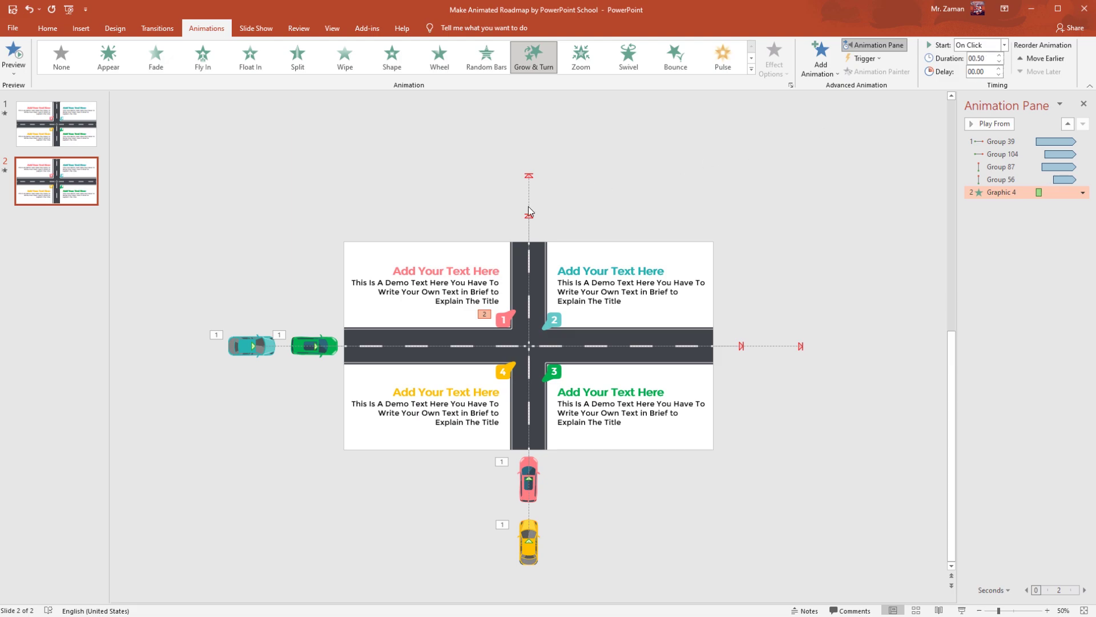
Step: Make the top-left text box Fly In From Left, starting After Previous
{"action": "left_click", "coordinate": [494, 264]}
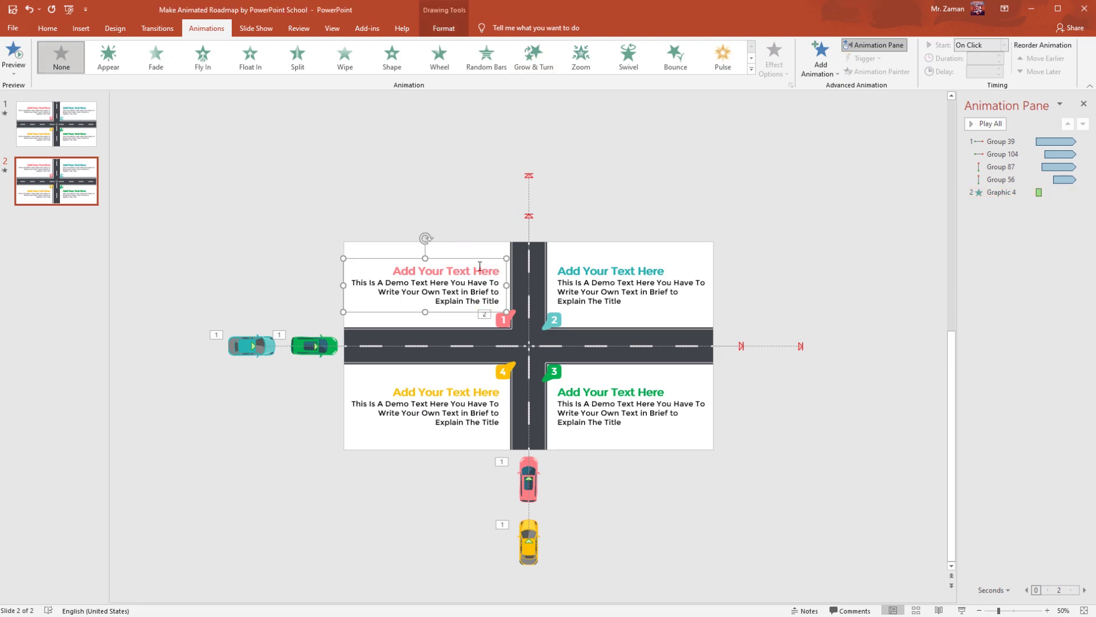
{"action": "left_click", "coordinate": [205, 67]}
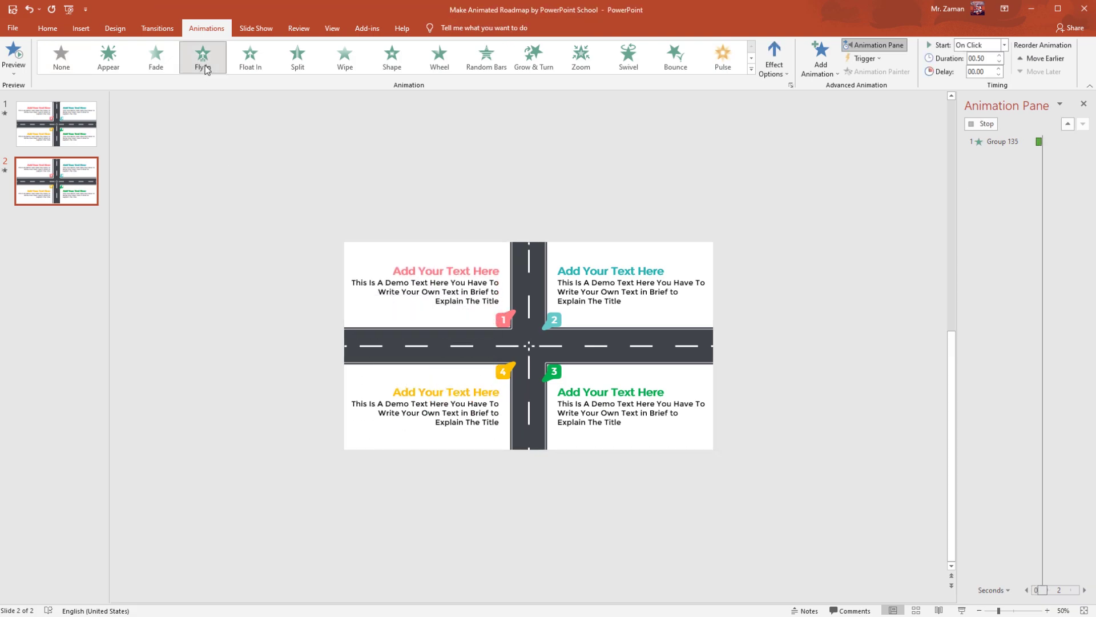
{"action": "left_click", "coordinate": [775, 63]}
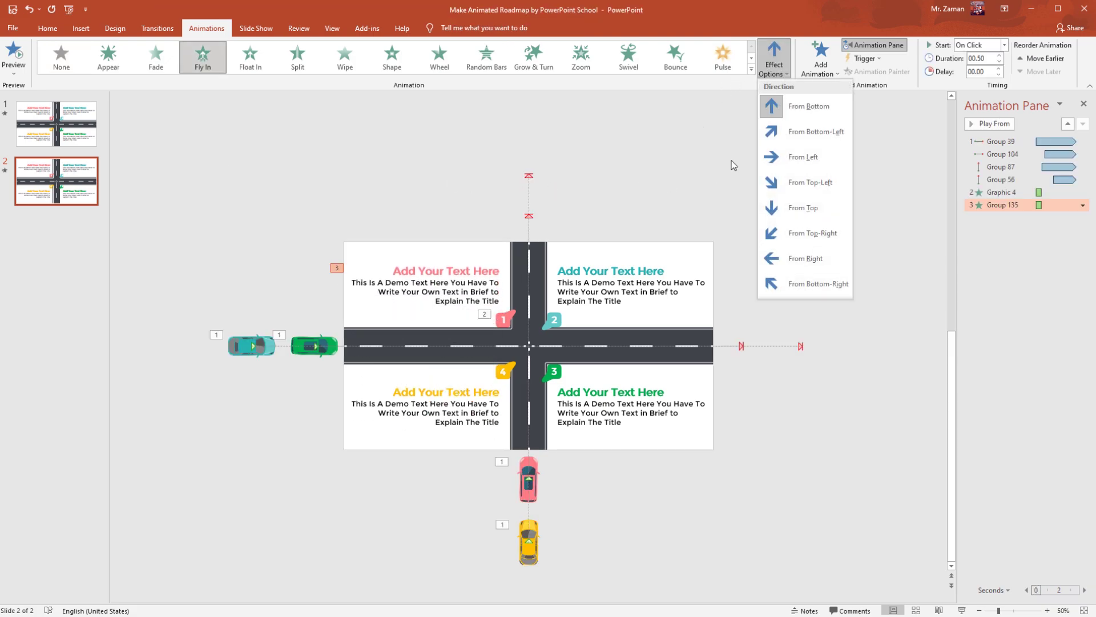
{"action": "left_click", "coordinate": [795, 158]}
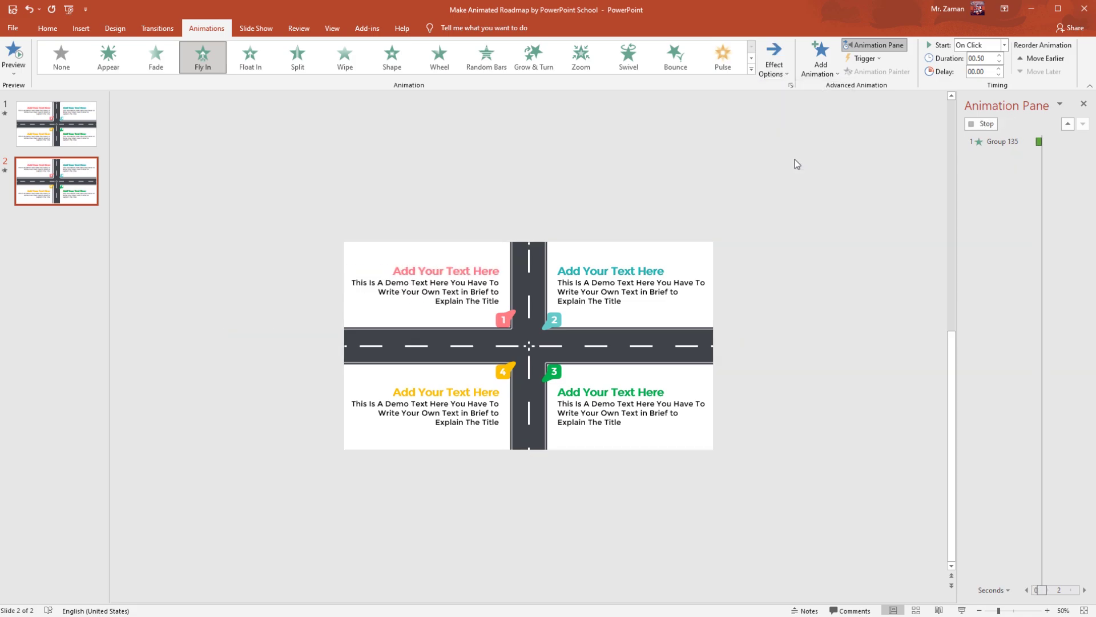
{"action": "left_click", "coordinate": [1003, 45]}
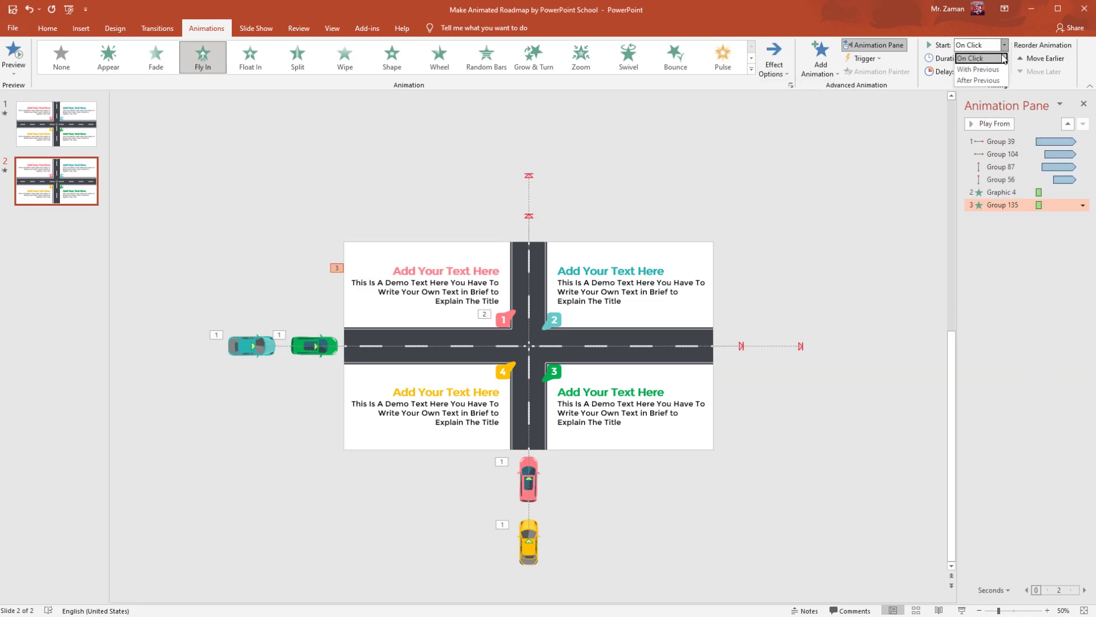
{"action": "left_click", "coordinate": [986, 81]}
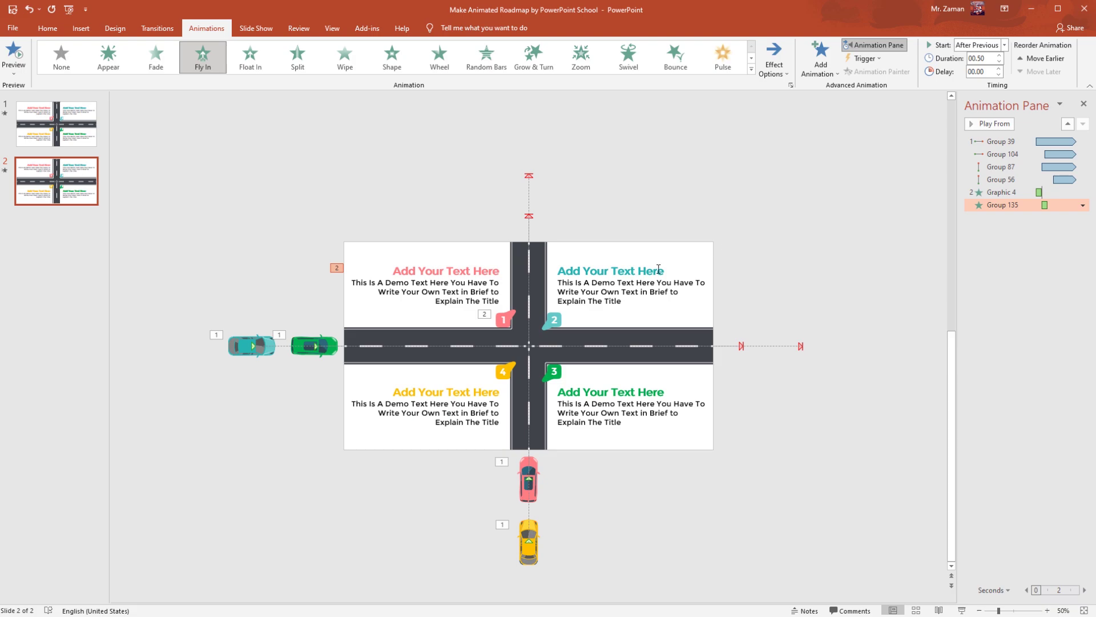
{"action": "left_click", "coordinate": [557, 317]}
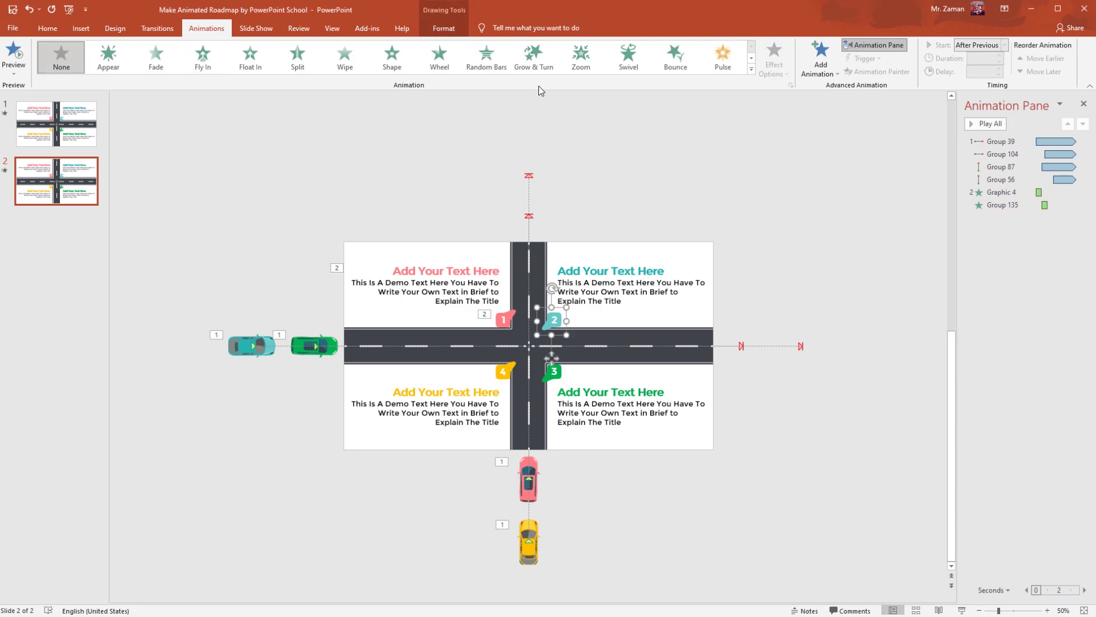
Step: Give marker 2 a Grow & Turn entrance and fly the top-right text box in From Right, After Previous
{"action": "left_click", "coordinate": [534, 57]}
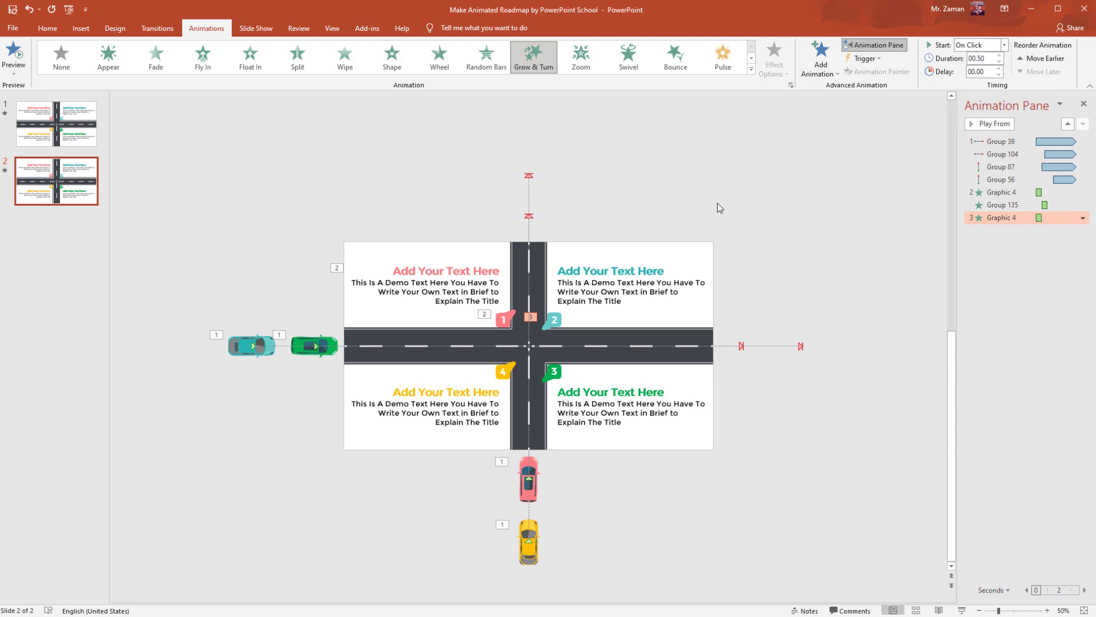
{"action": "left_click", "coordinate": [667, 263]}
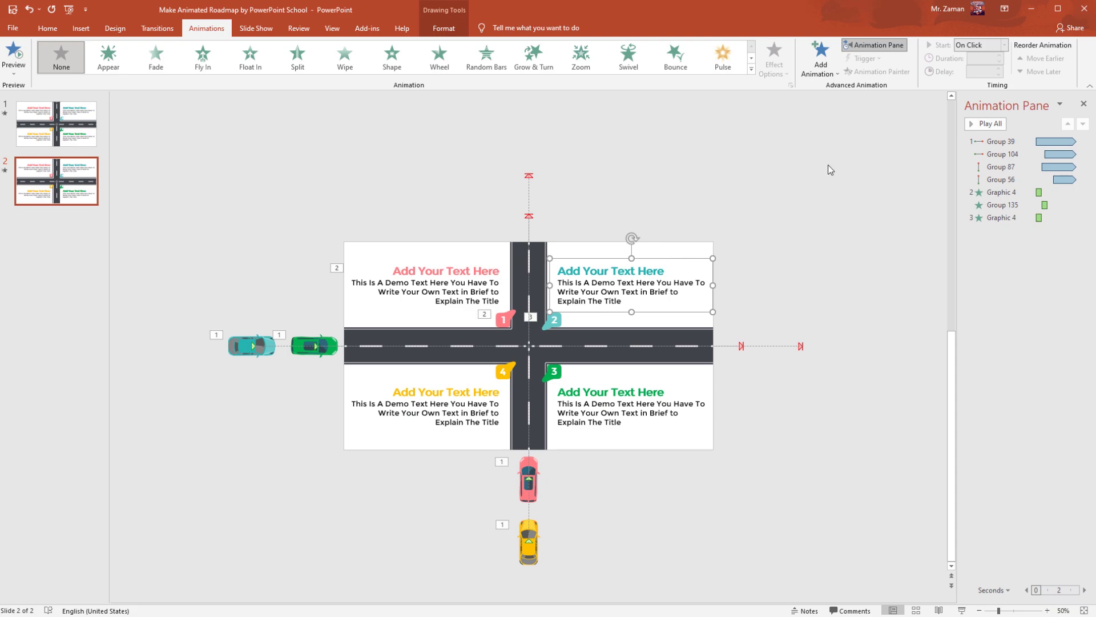
{"action": "left_click", "coordinate": [208, 63]}
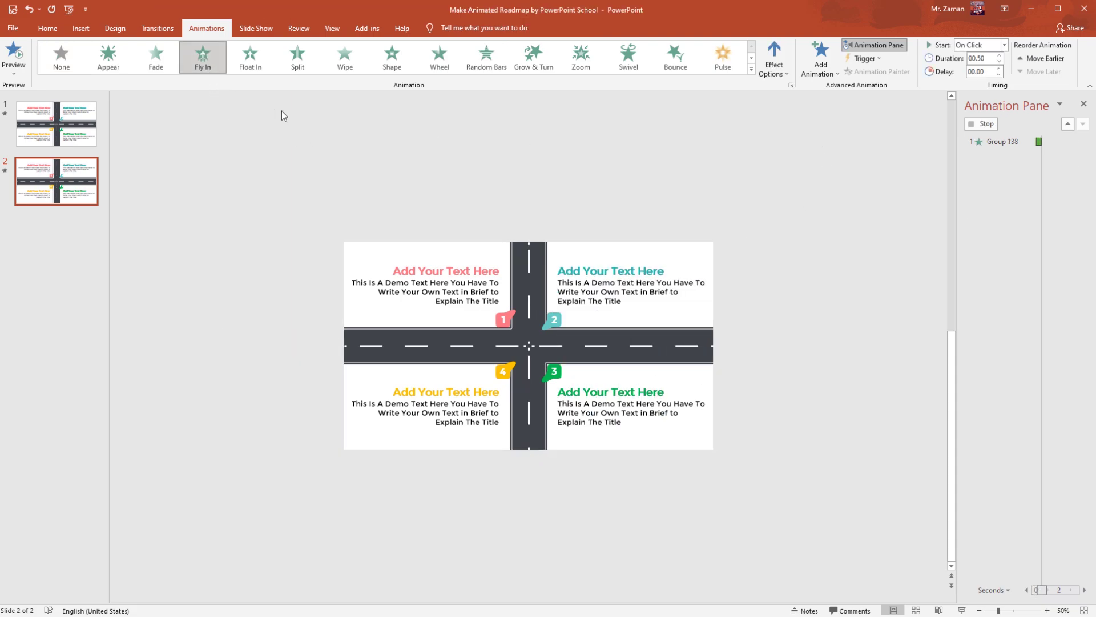
{"action": "left_click", "coordinate": [775, 60]}
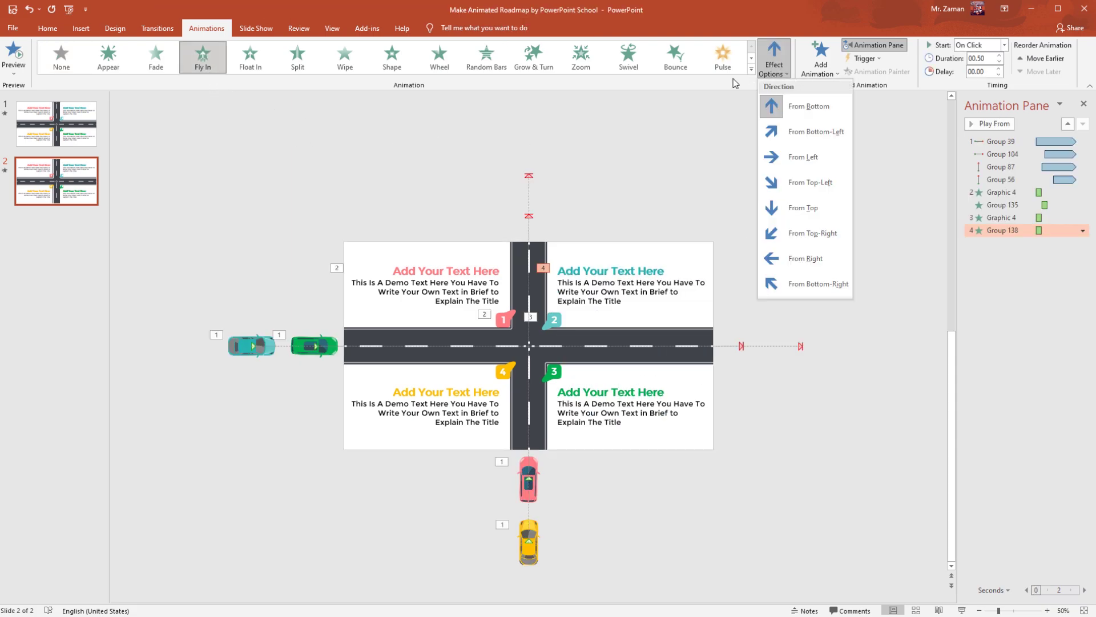
{"action": "left_click", "coordinate": [804, 262]}
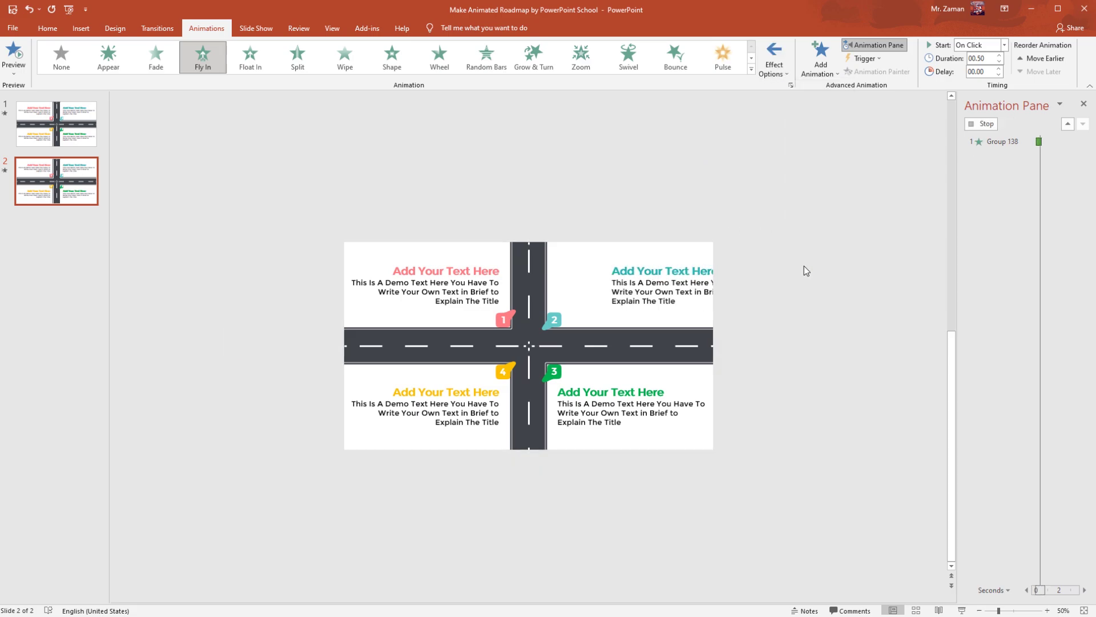
{"action": "left_click", "coordinate": [1003, 46]}
{"action": "left_click", "coordinate": [989, 81]}
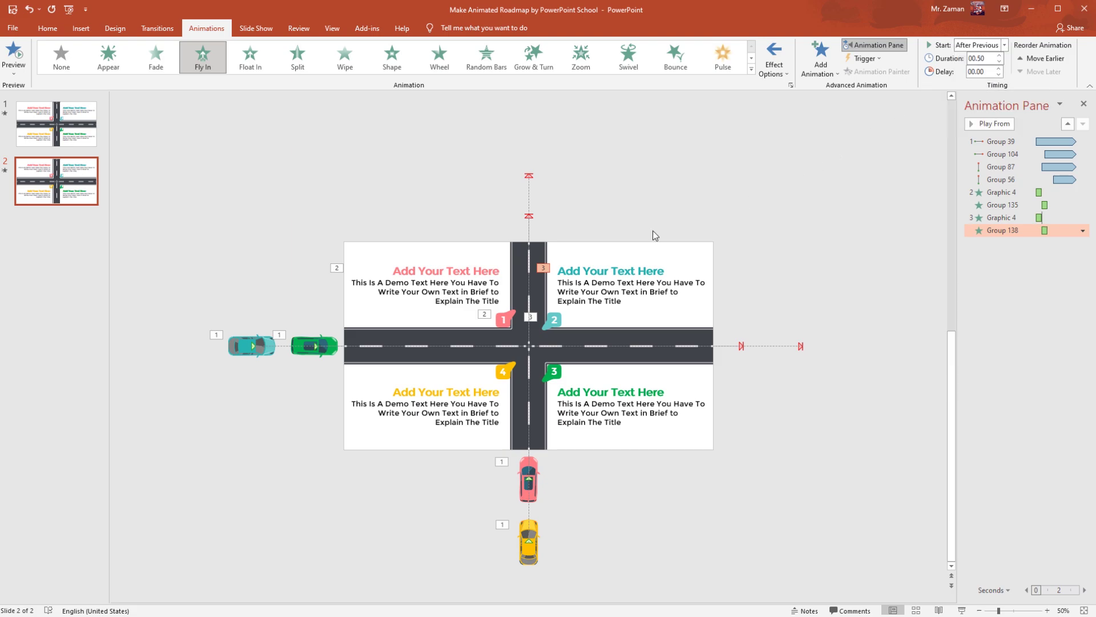
{"action": "left_click", "coordinate": [555, 319]}
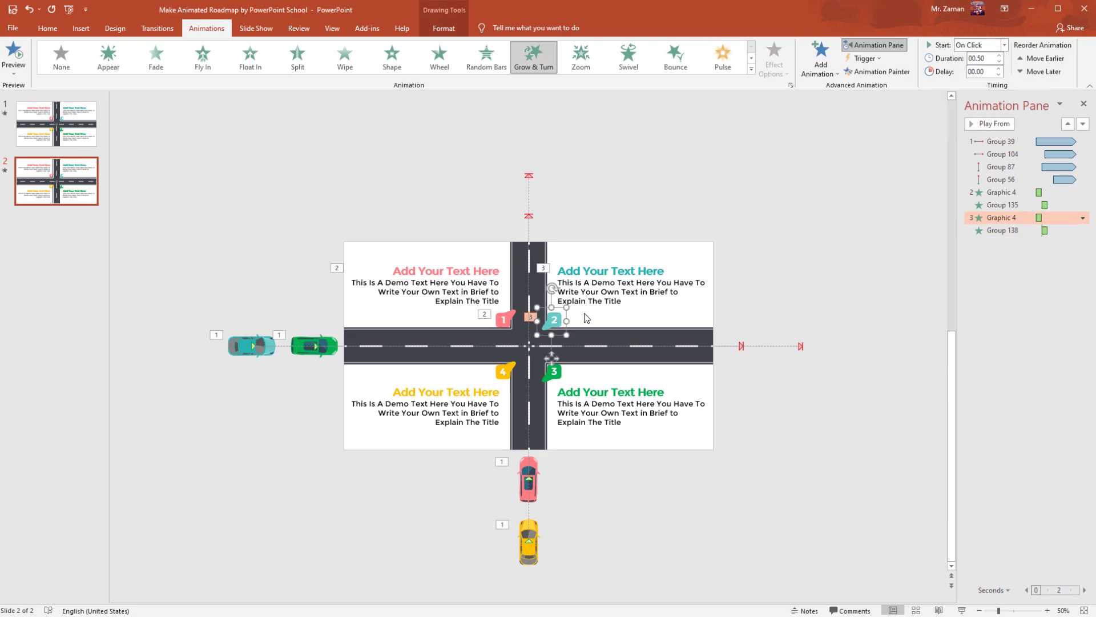
Step: Copy marker 2's Grow & Turn to green marker 3 and the top-right Fly In to the bottom-right text box
{"action": "left_click", "coordinate": [879, 72]}
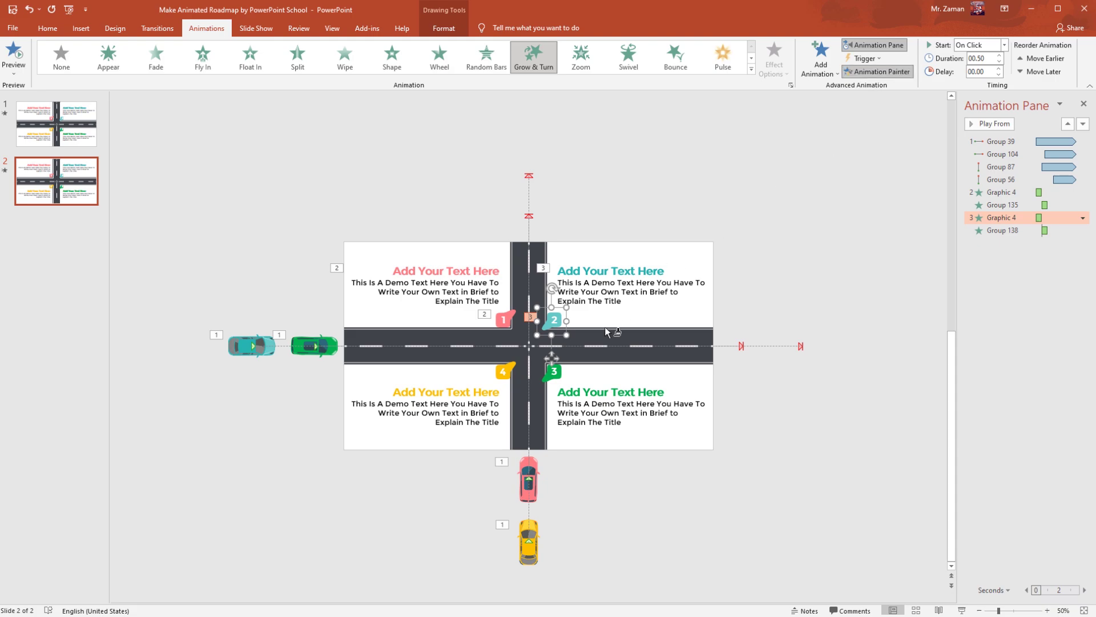
{"action": "left_click", "coordinate": [558, 367]}
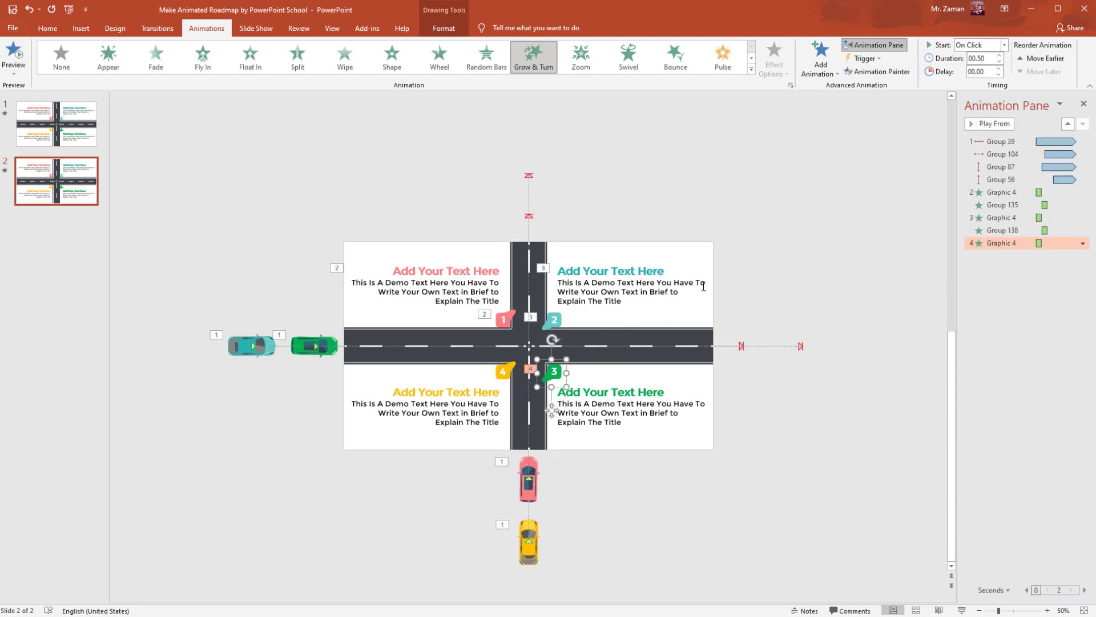
{"action": "left_click", "coordinate": [672, 266]}
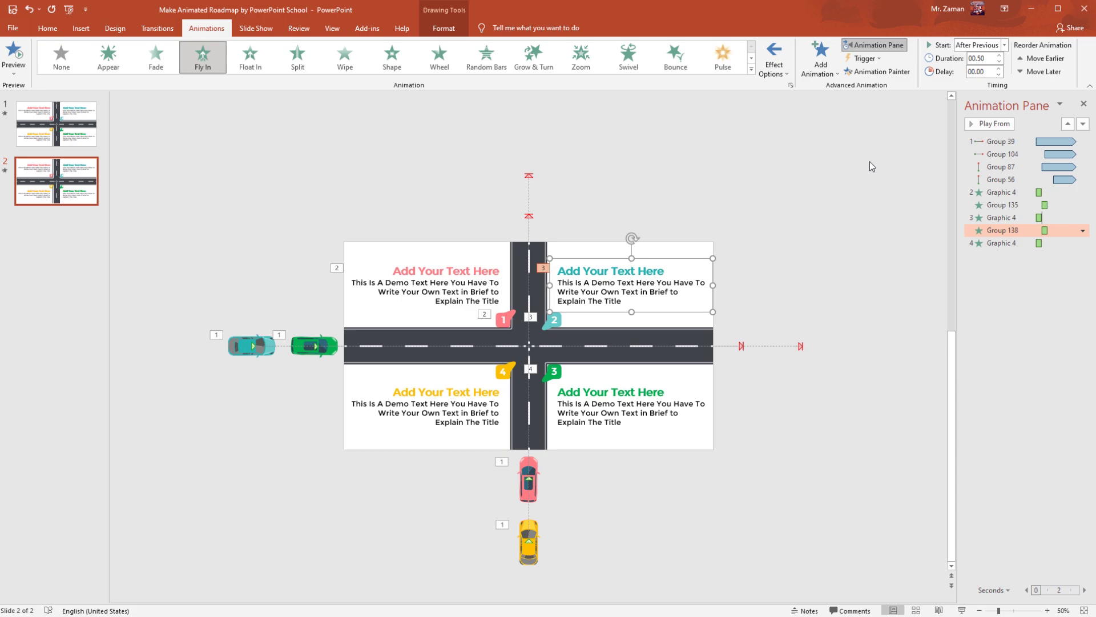
{"action": "left_click", "coordinate": [884, 73]}
{"action": "left_click", "coordinate": [631, 394]}
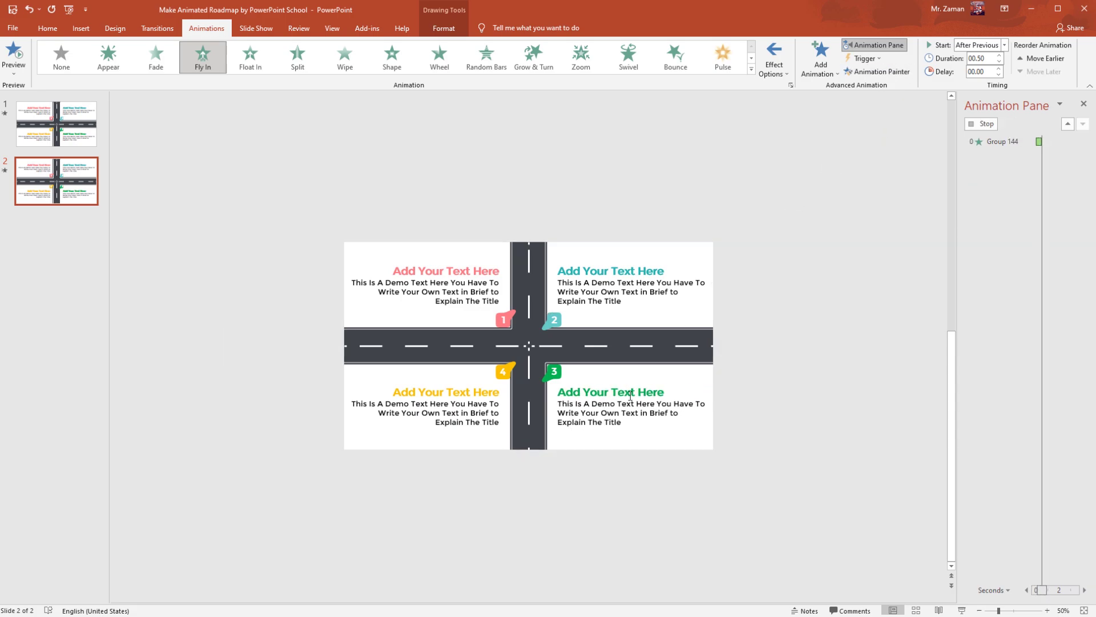
Step: Copy red marker 1's Grow & Turn to yellow marker 4 and pick up the top-left text box's Fly In
{"action": "left_click", "coordinate": [506, 321]}
{"action": "left_click", "coordinate": [868, 72]}
{"action": "left_click", "coordinate": [504, 377]}
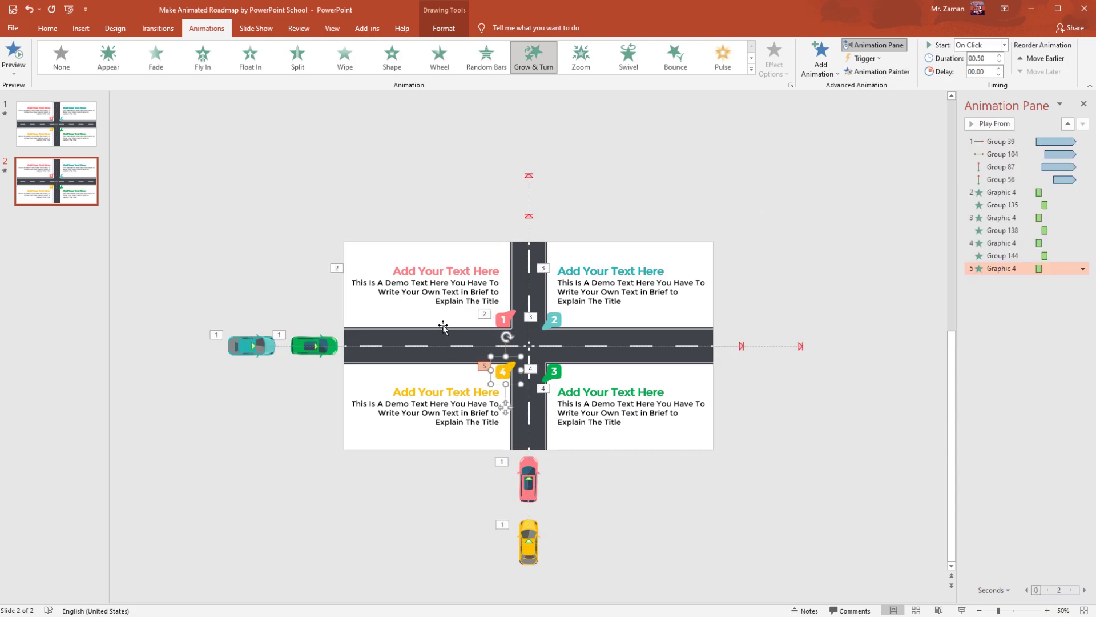
{"action": "left_click", "coordinate": [492, 261]}
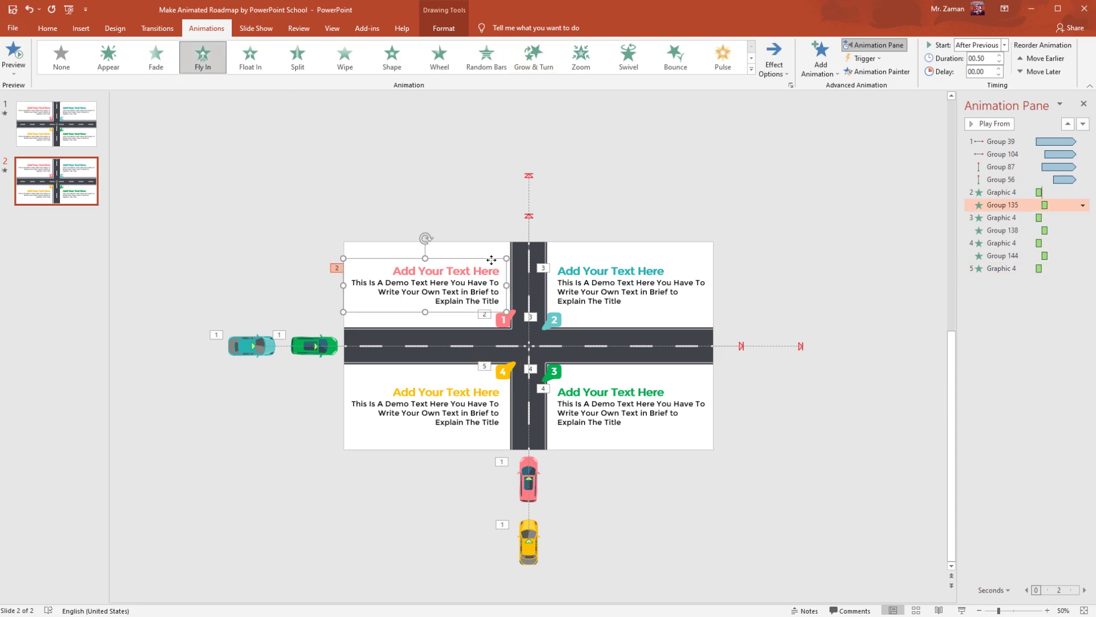
{"action": "left_click", "coordinate": [879, 76]}
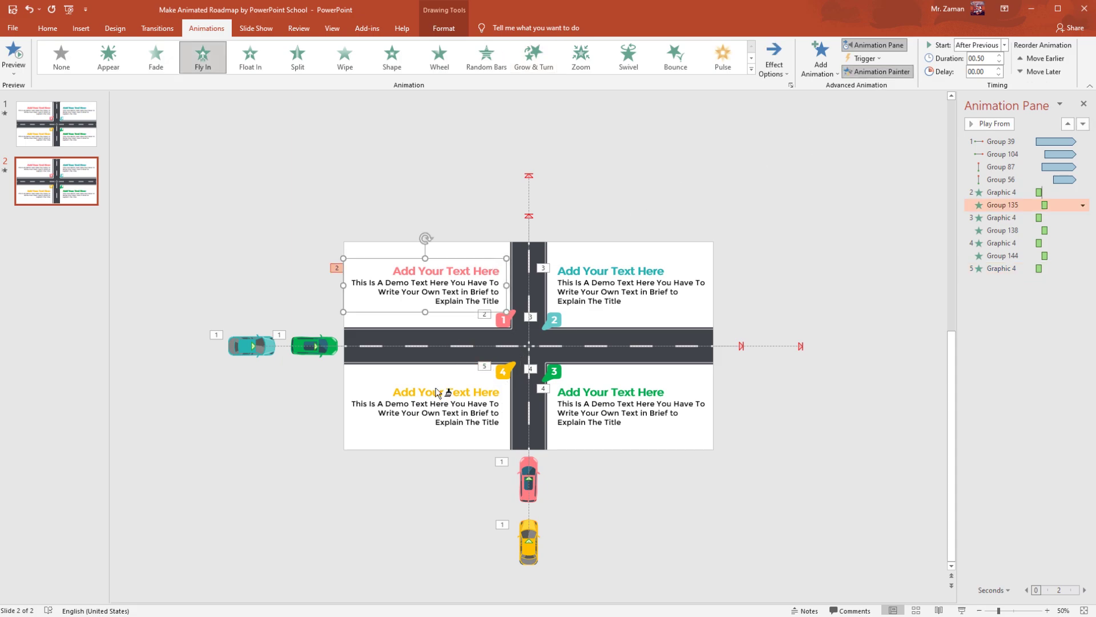